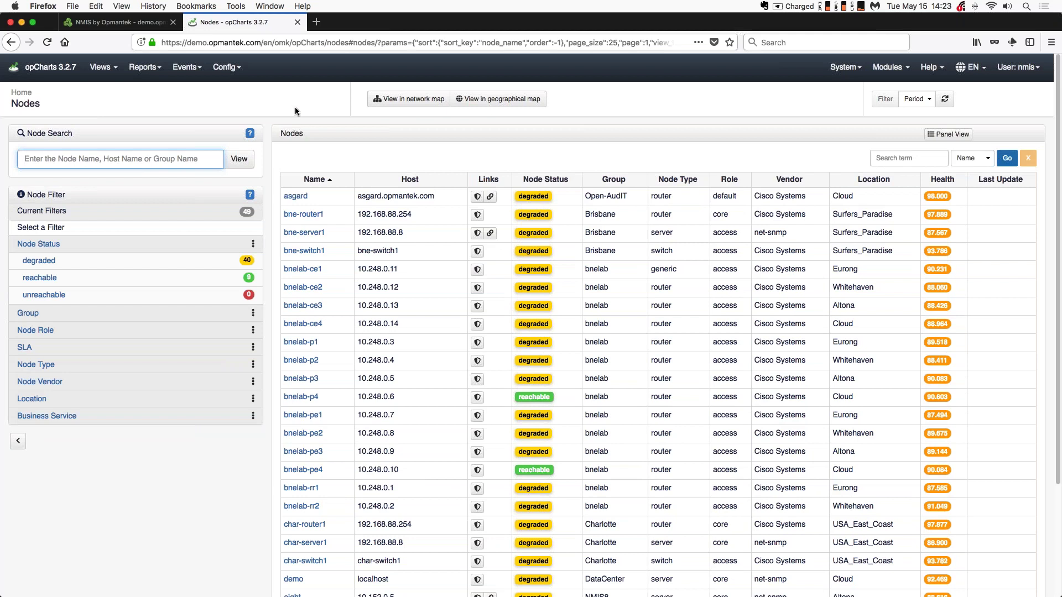
Go to the polling definitions list and open the Cisco CPU Usage definition.
click(101, 67)
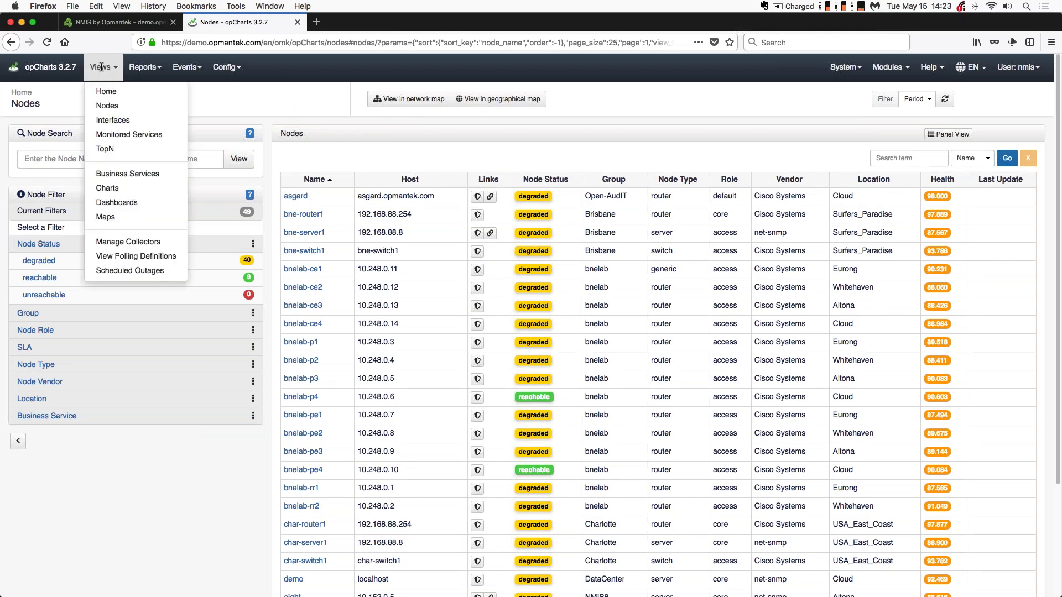
click(154, 259)
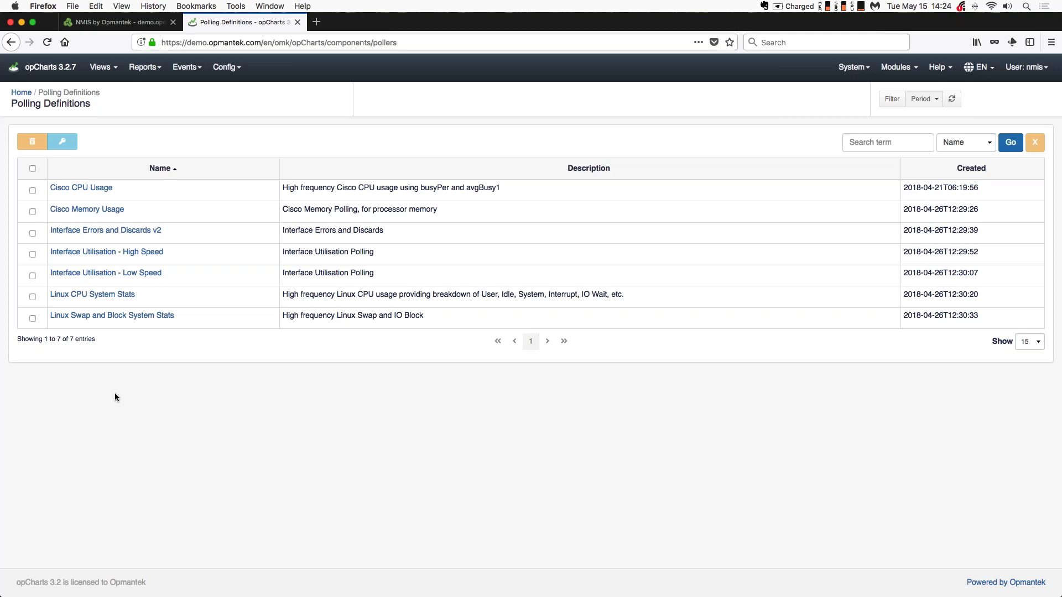
click(79, 188)
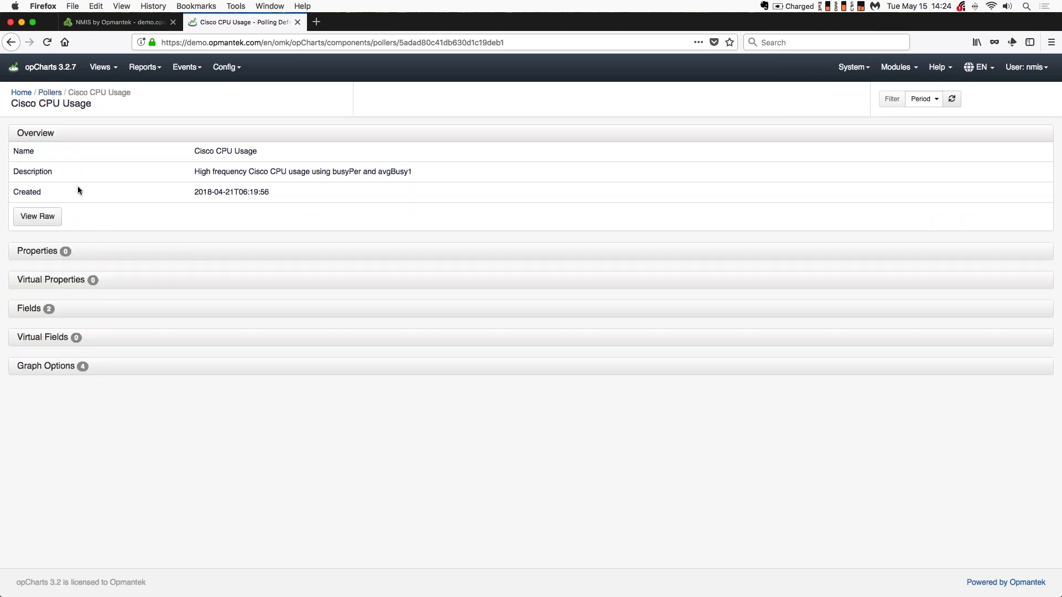
Examine the properties, virtual properties, fields, virtual fields and graph options of the Cisco CPU Usage definition.
click(33, 252)
click(33, 252)
click(44, 281)
click(44, 280)
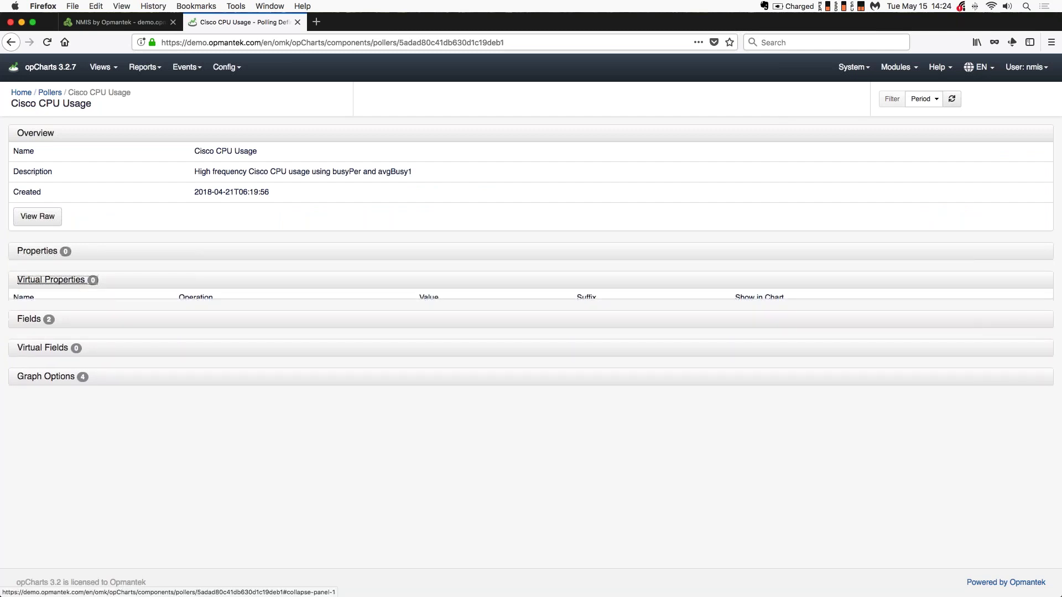
click(29, 309)
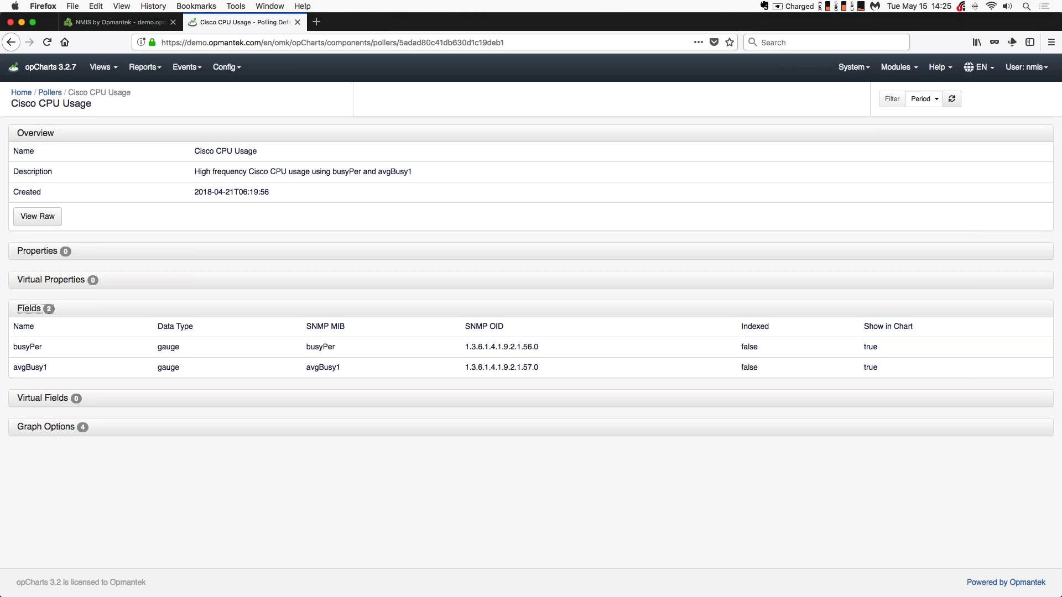
click(51, 401)
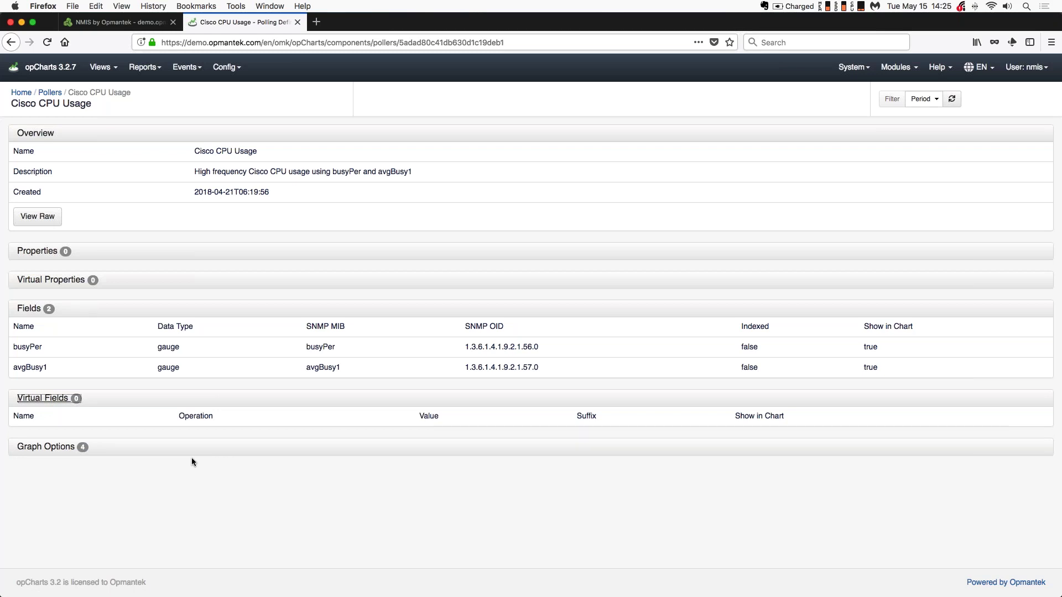
click(38, 449)
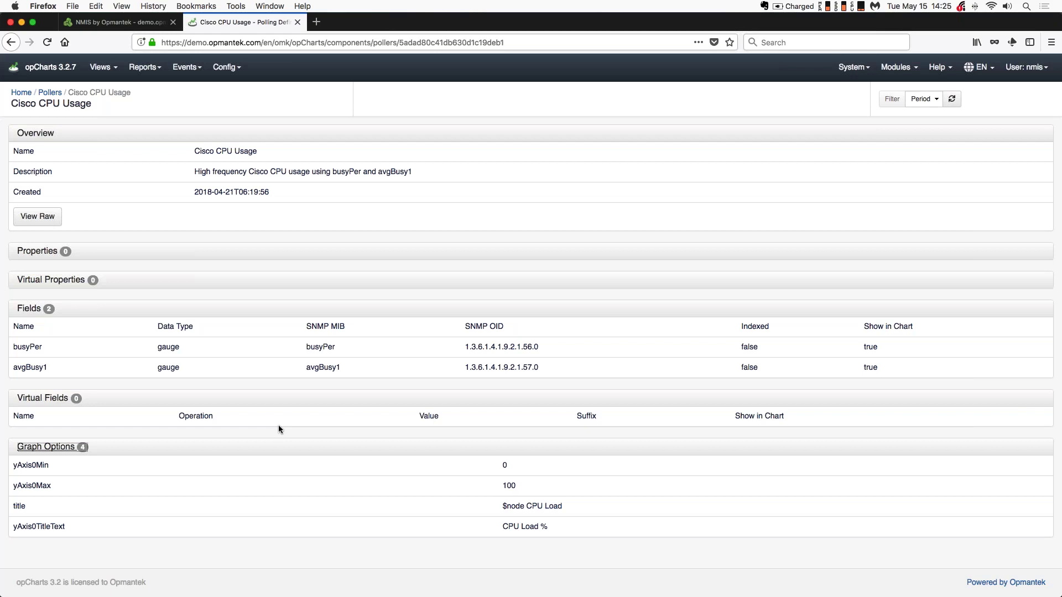
click(47, 447)
Open the Interface Errors and Discards v2 polling definition and review its properties and fields.
click(49, 93)
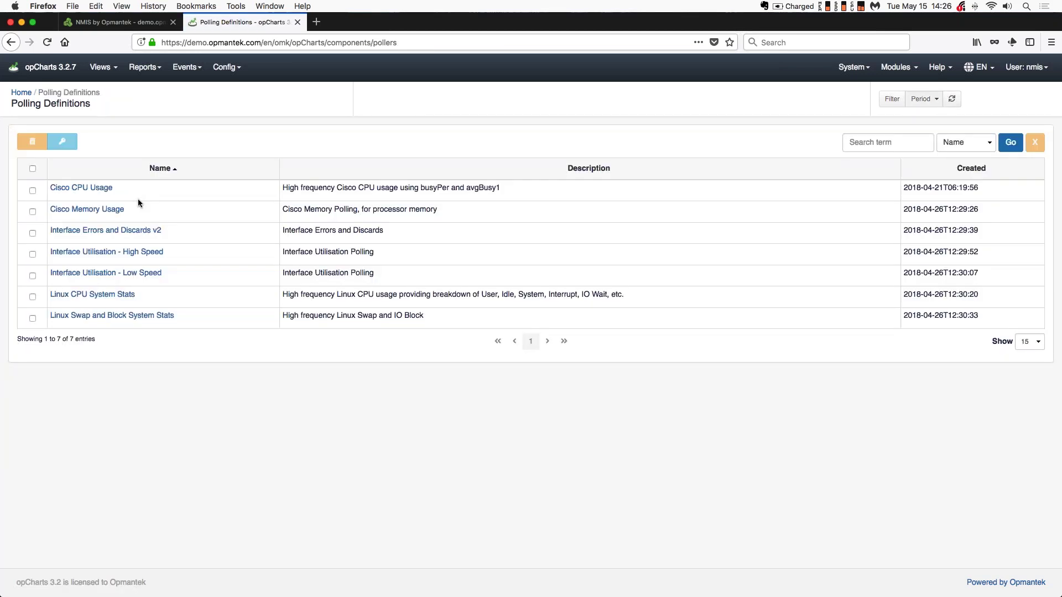
click(96, 230)
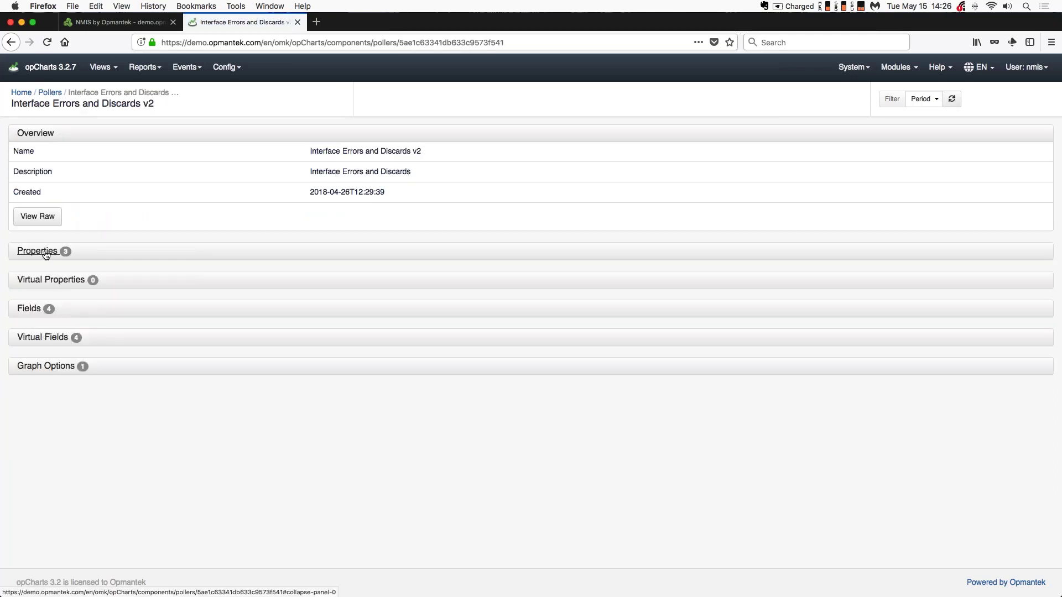
click(45, 254)
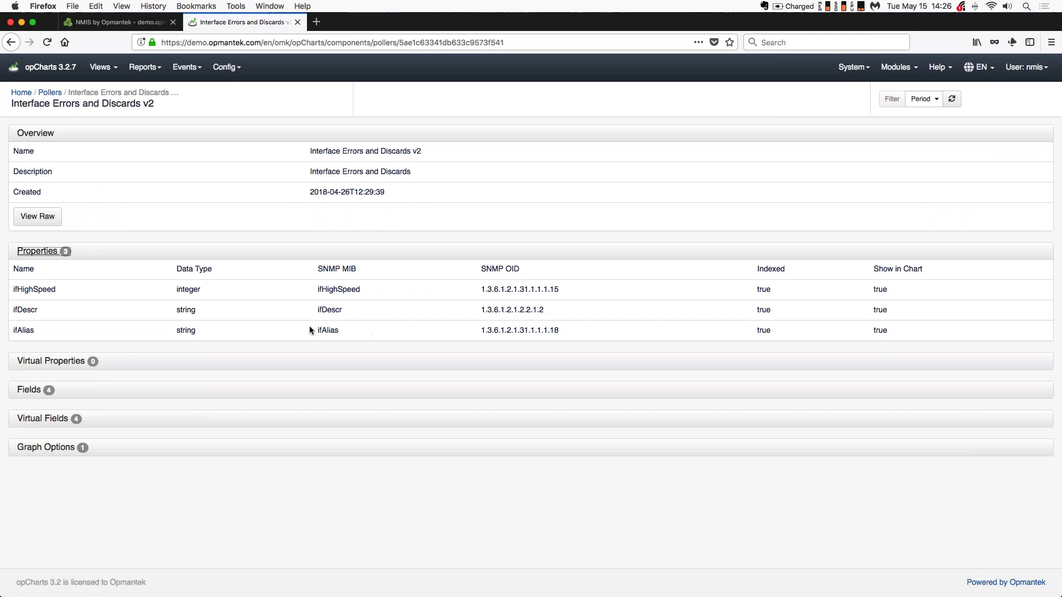
click(37, 251)
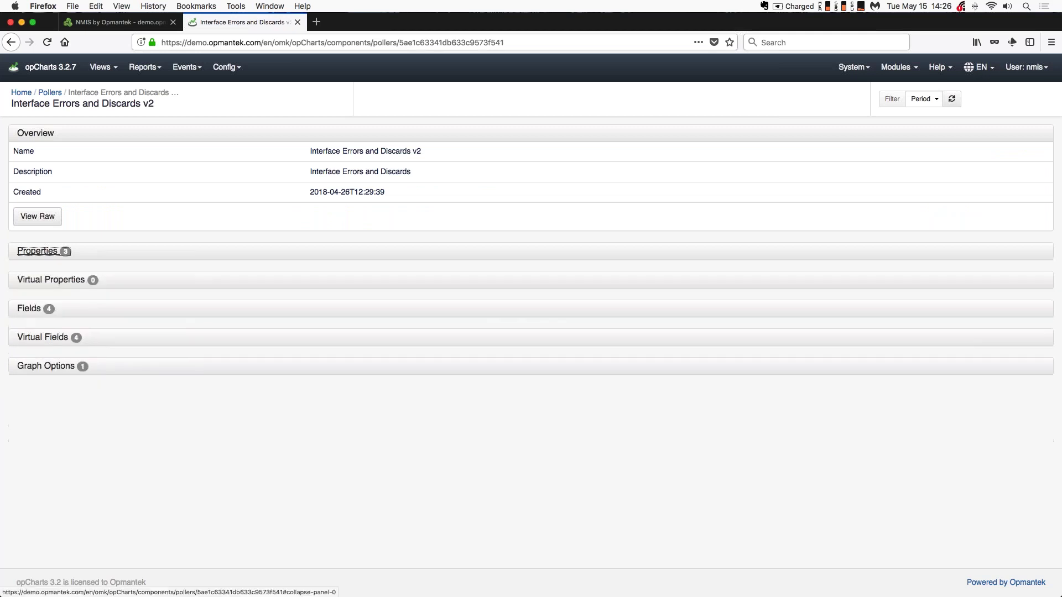
click(32, 311)
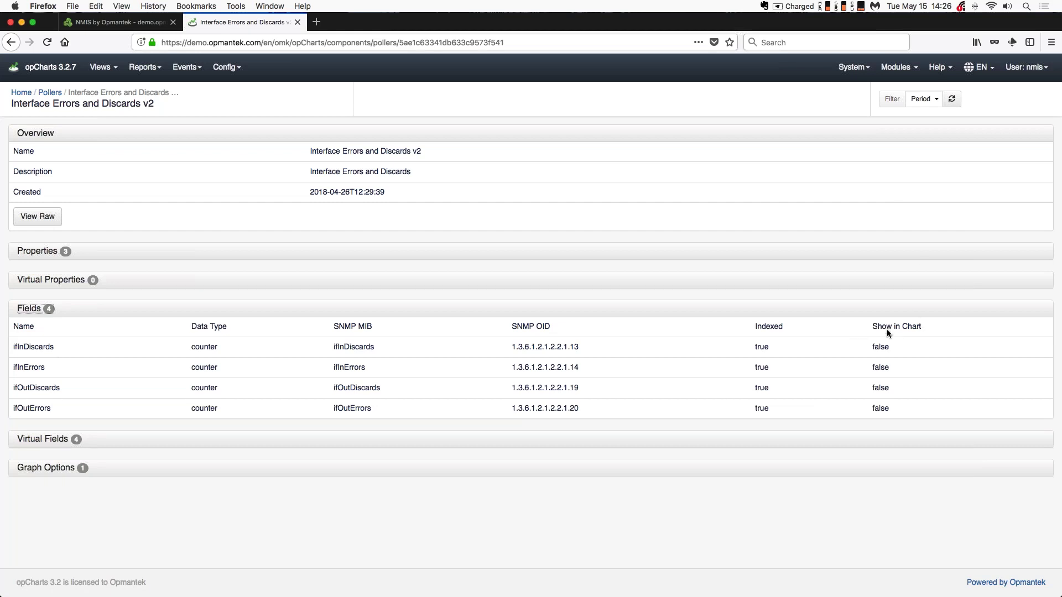
click(30, 308)
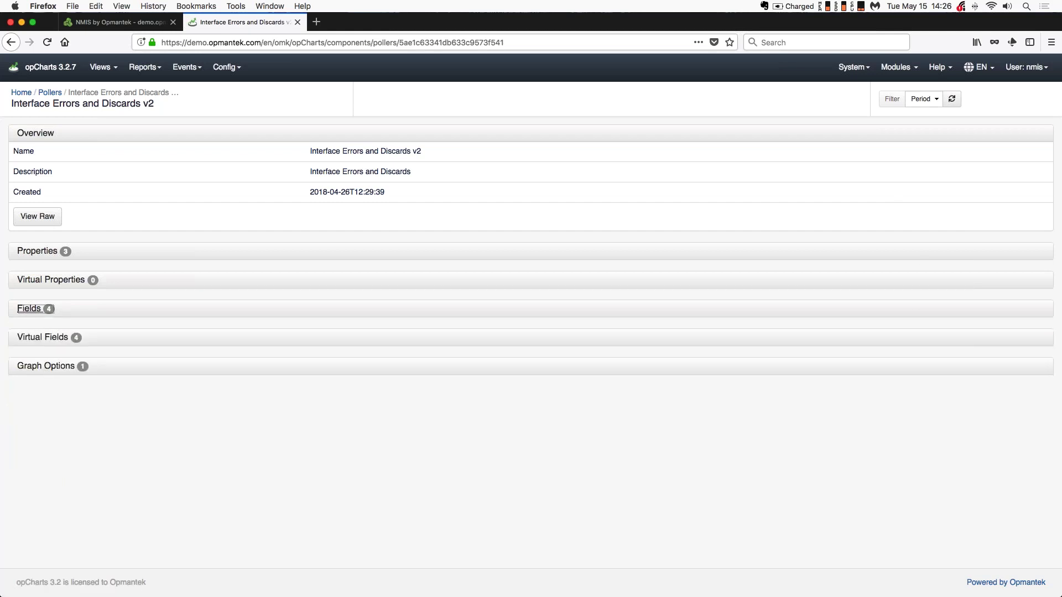
Inspect the virtual fields, checking the operation, value formula and chart visibility of ifInDiscards/sec.
click(48, 338)
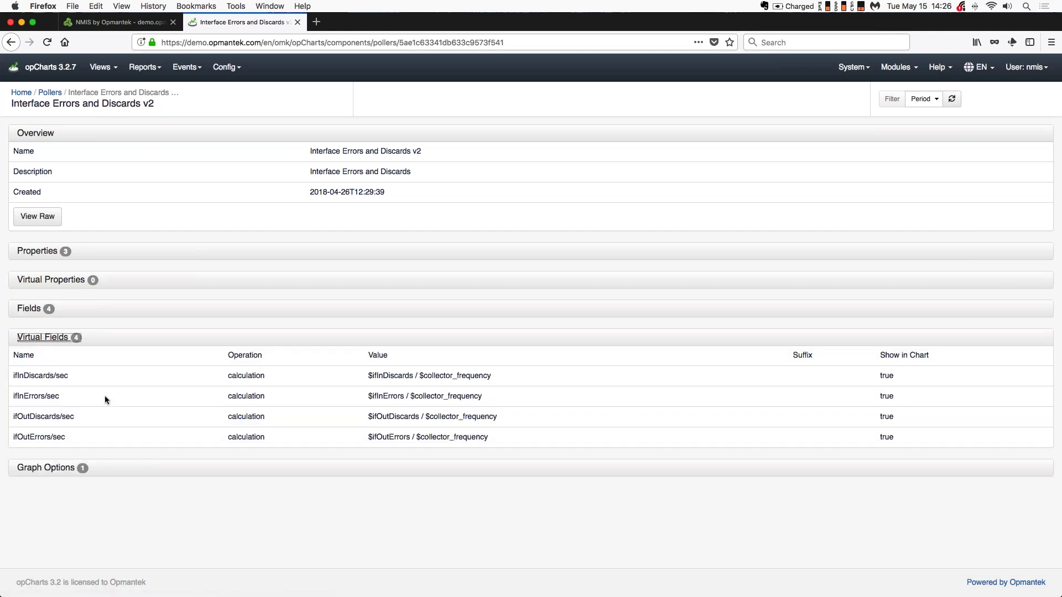
double_click(246, 375)
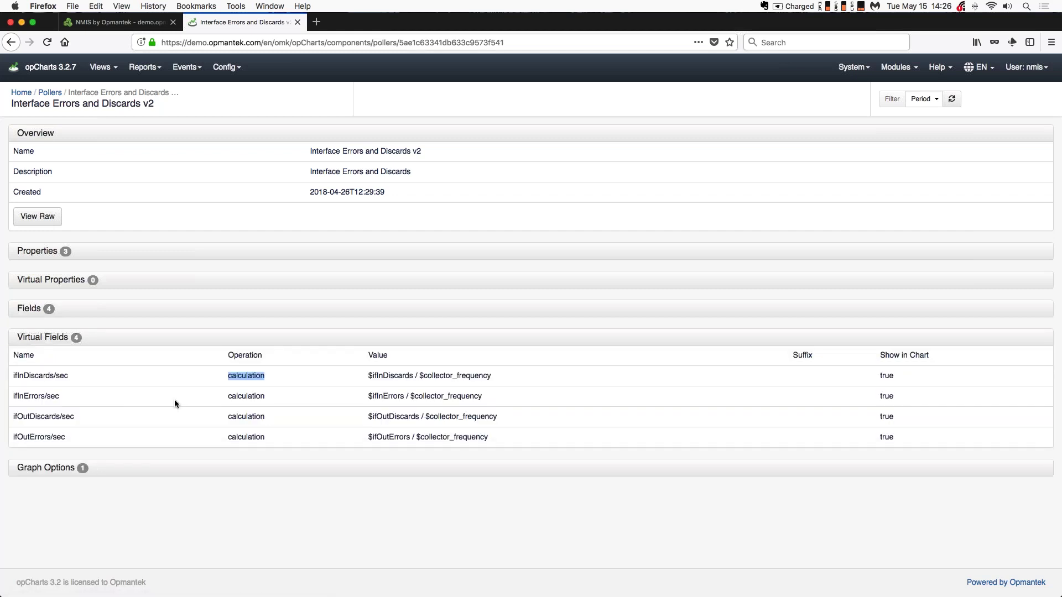
click(246, 375)
drag(369, 376, 522, 378)
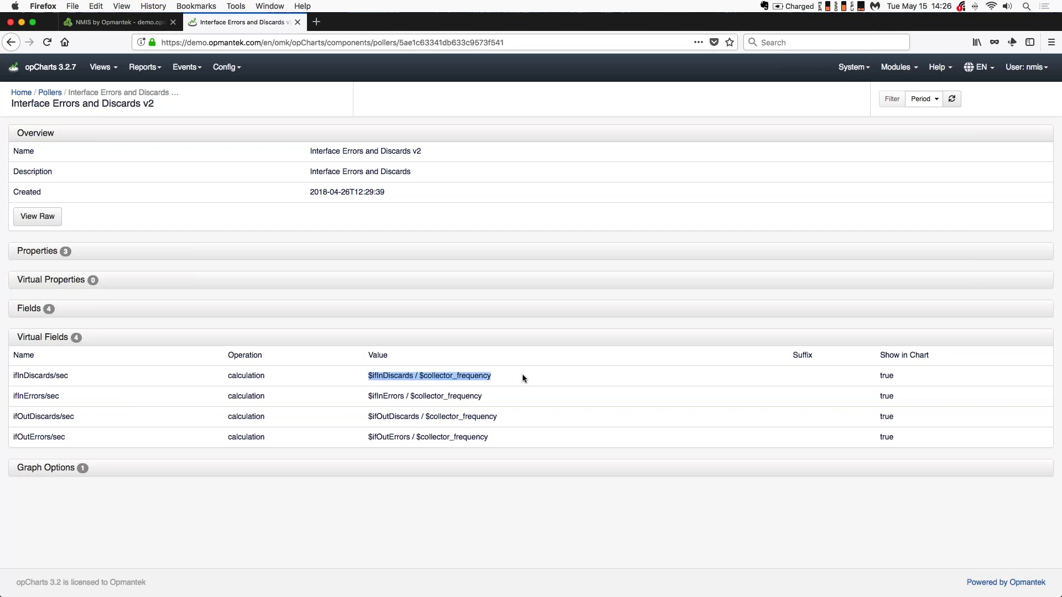
double_click(885, 376)
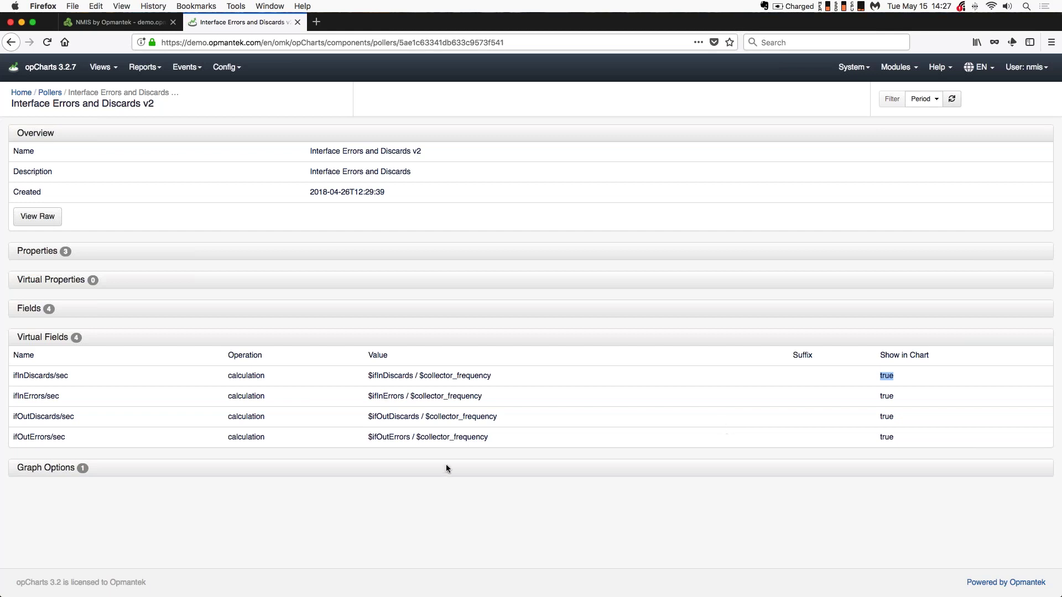
click(45, 338)
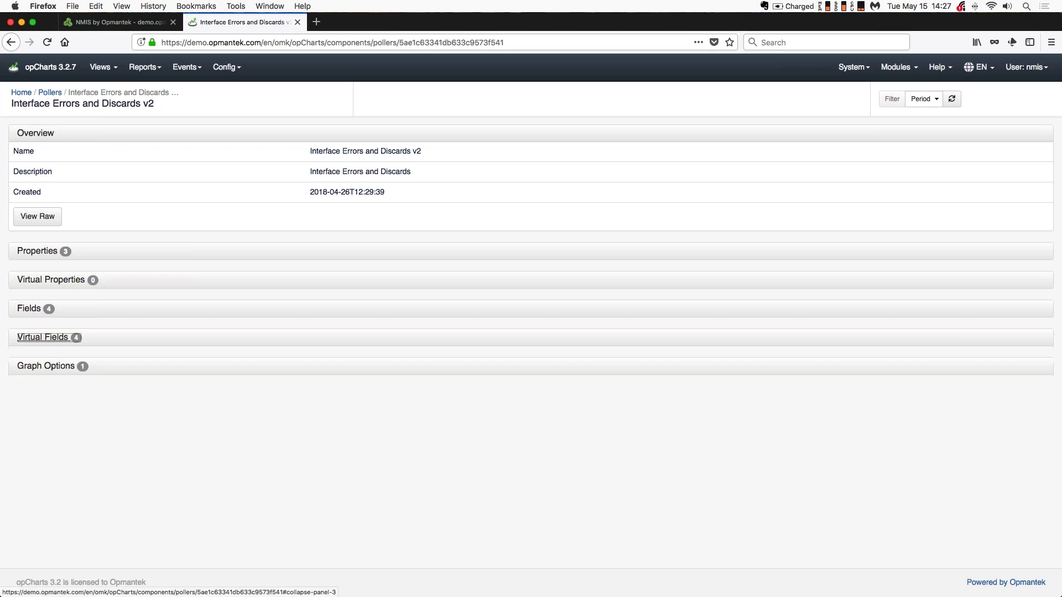
Review the graph options of Interface Errors and Discards v2 and recheck its virtual fields.
click(47, 366)
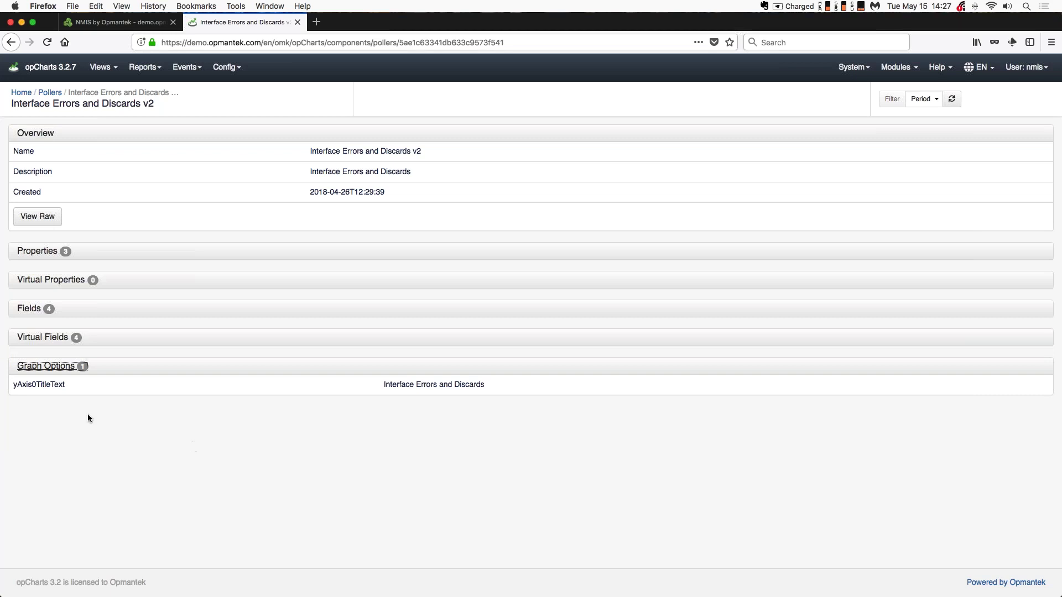
click(45, 338)
click(806, 407)
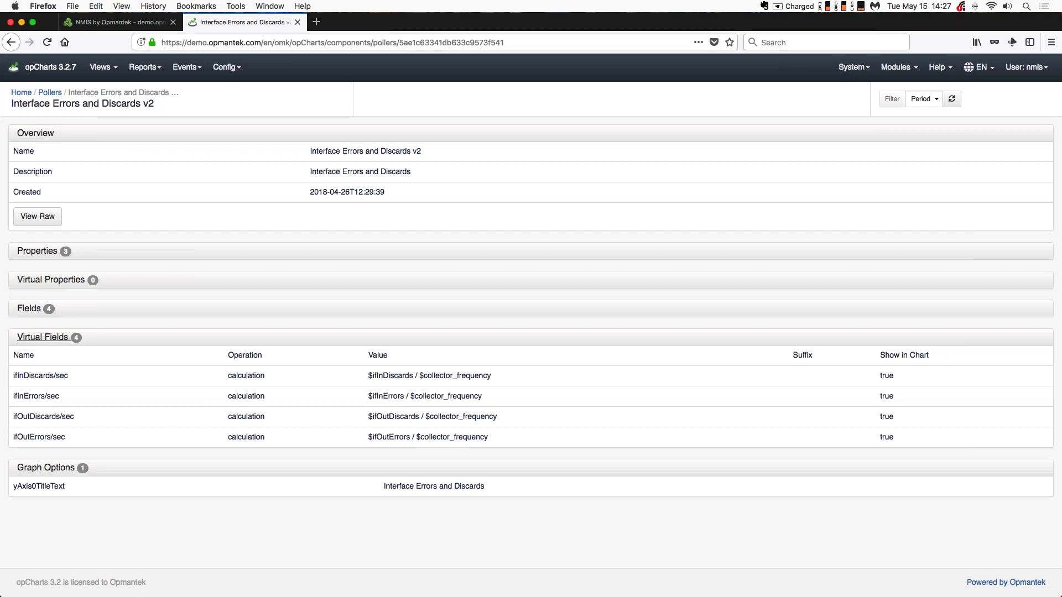
click(45, 338)
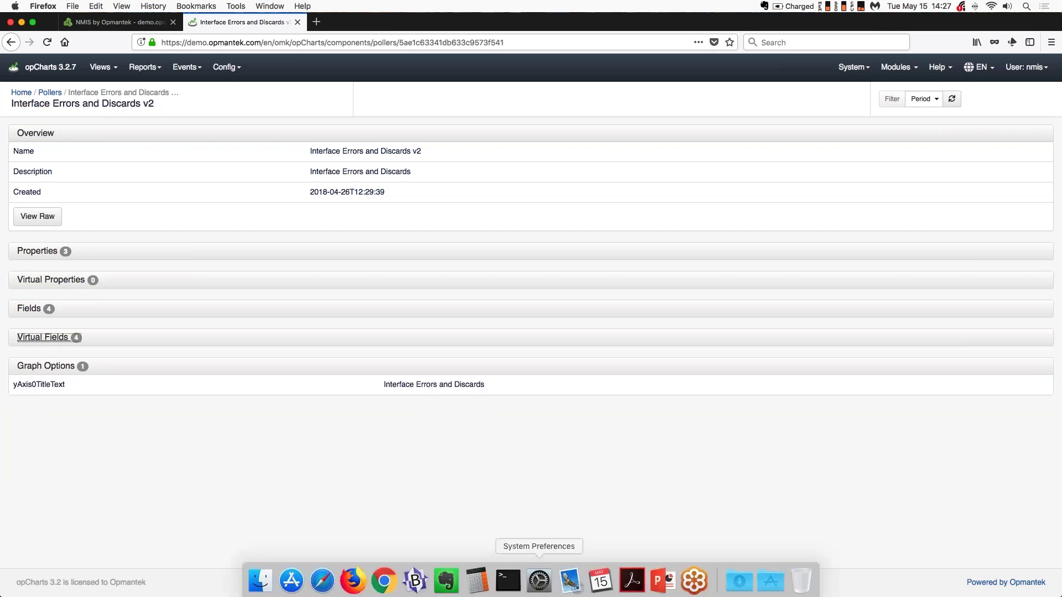
Switch to the Microsoft PowerPoint slide show about polling definitions.
mouse_move(664, 586)
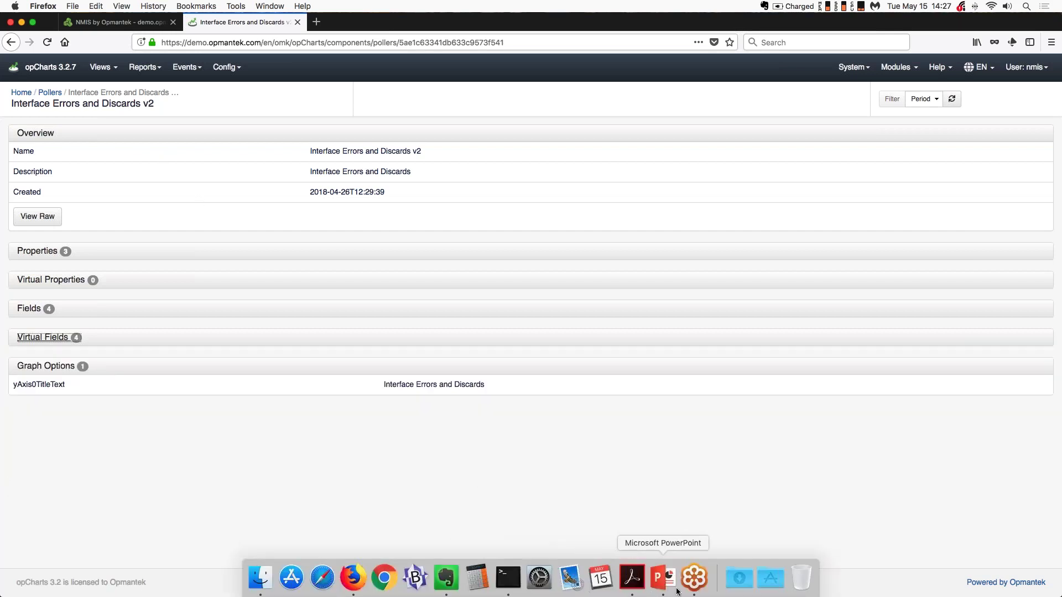
click(664, 578)
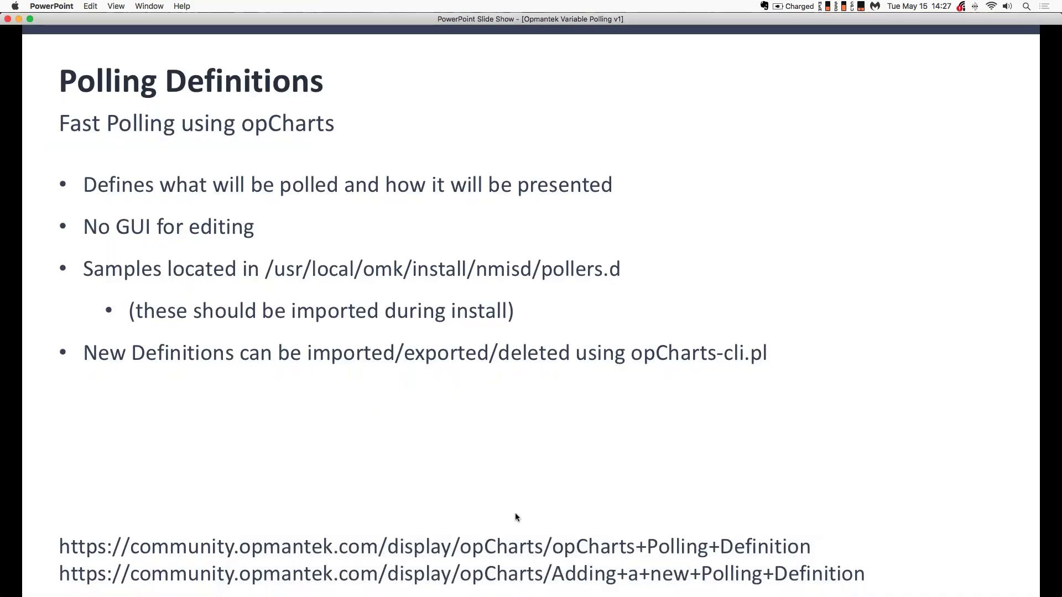
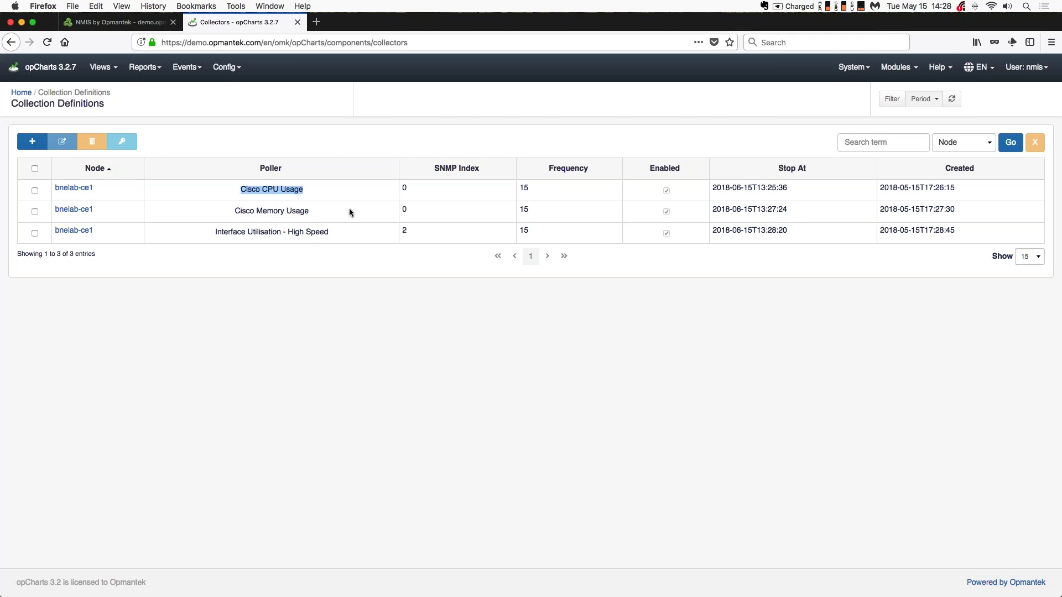
Open the Cisco CPU Usage collector for bnelab-ce1, zoom its chart in on the most recent readings, and reset the zoom.
click(453, 196)
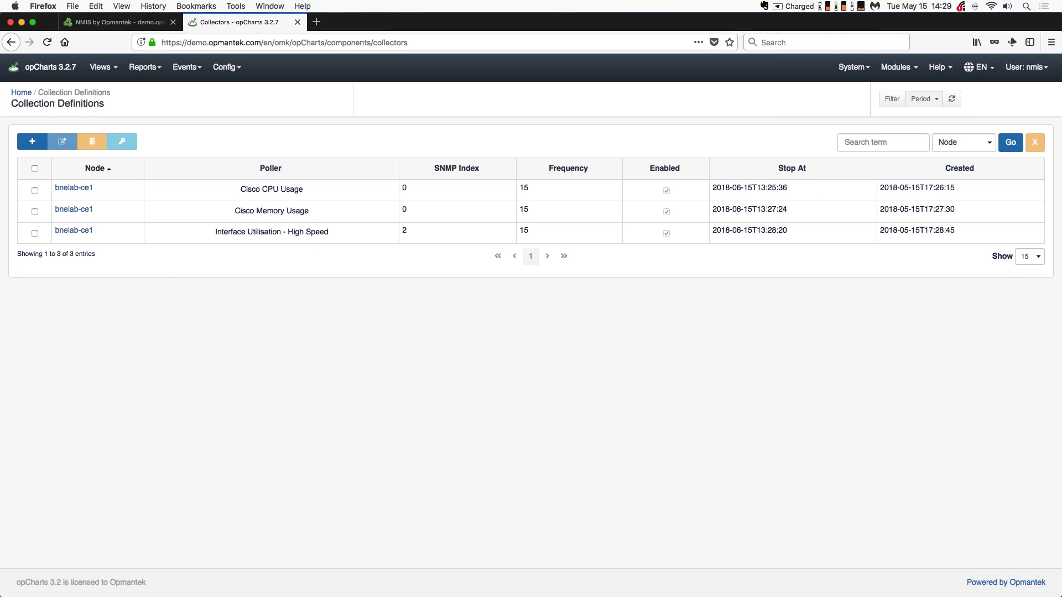
click(71, 191)
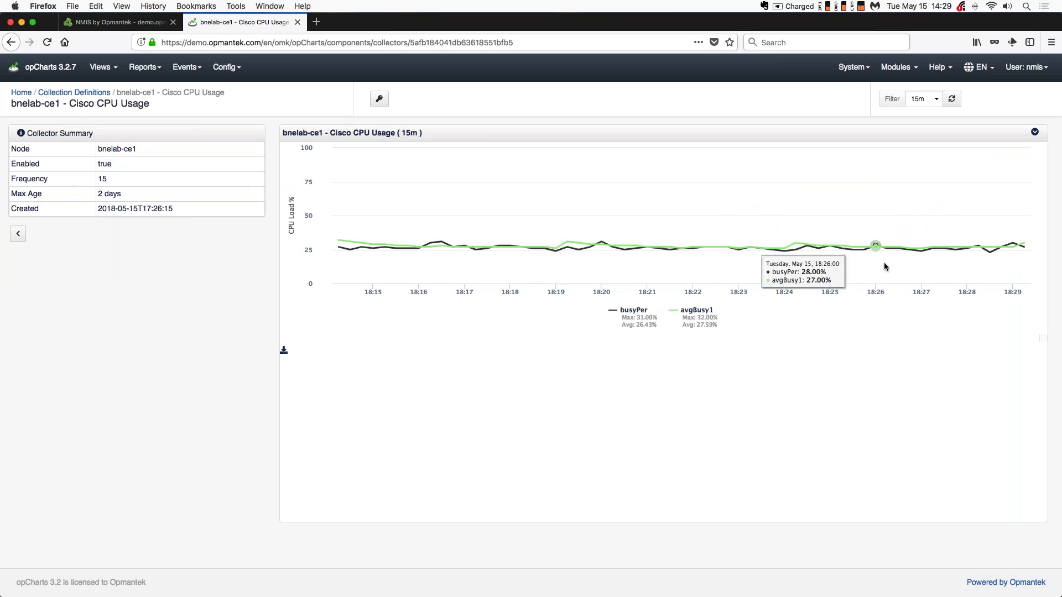
mouse_move(759, 242)
drag(759, 241, 1035, 239)
drag(784, 237, 1045, 240)
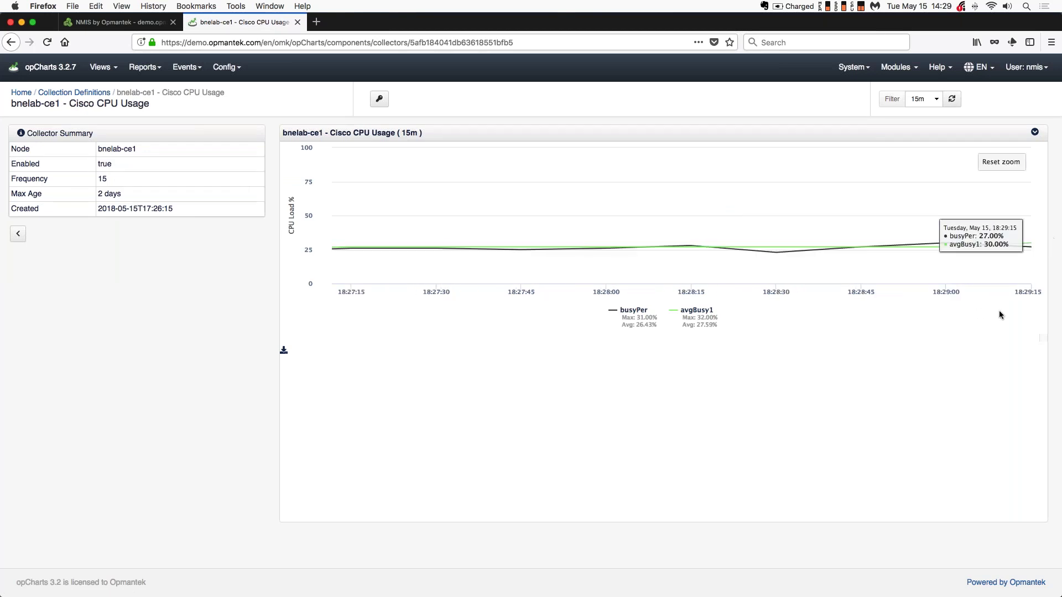
drag(834, 243, 1031, 240)
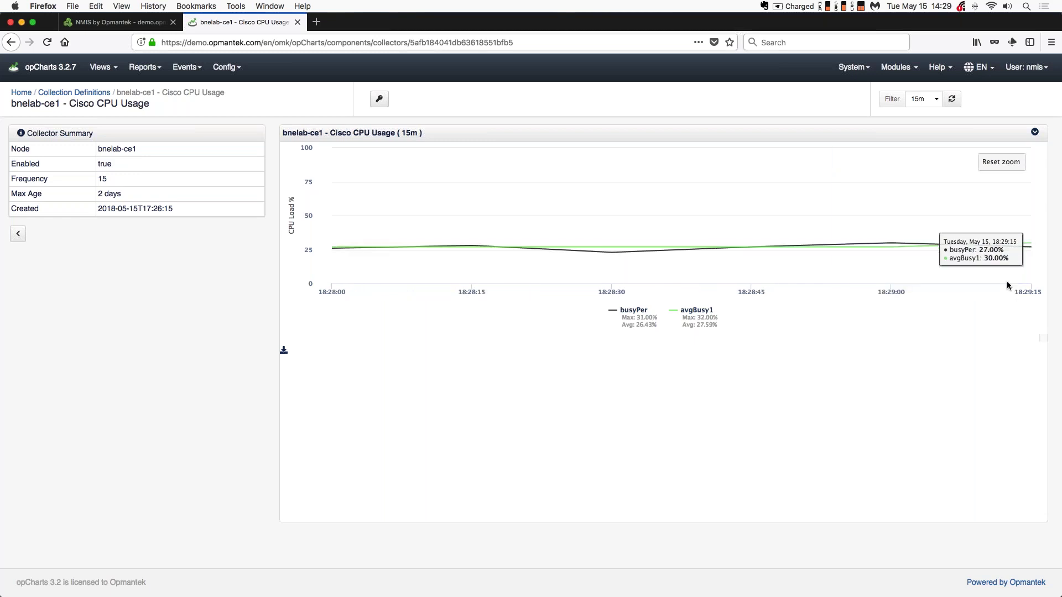
click(1001, 162)
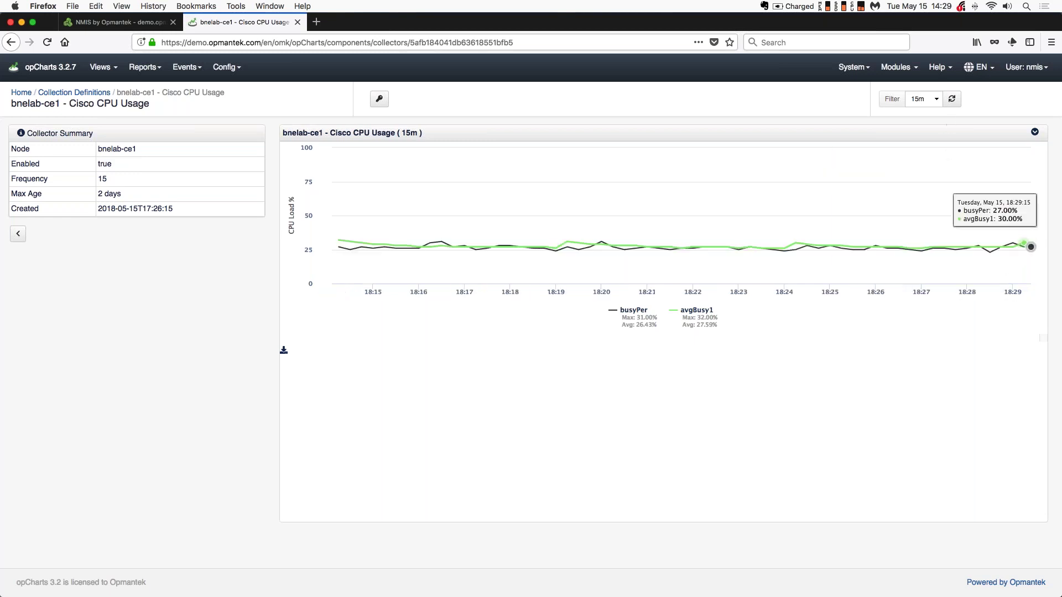
View the collector's CPU chart over a 1m period and return to the collection definitions.
click(935, 100)
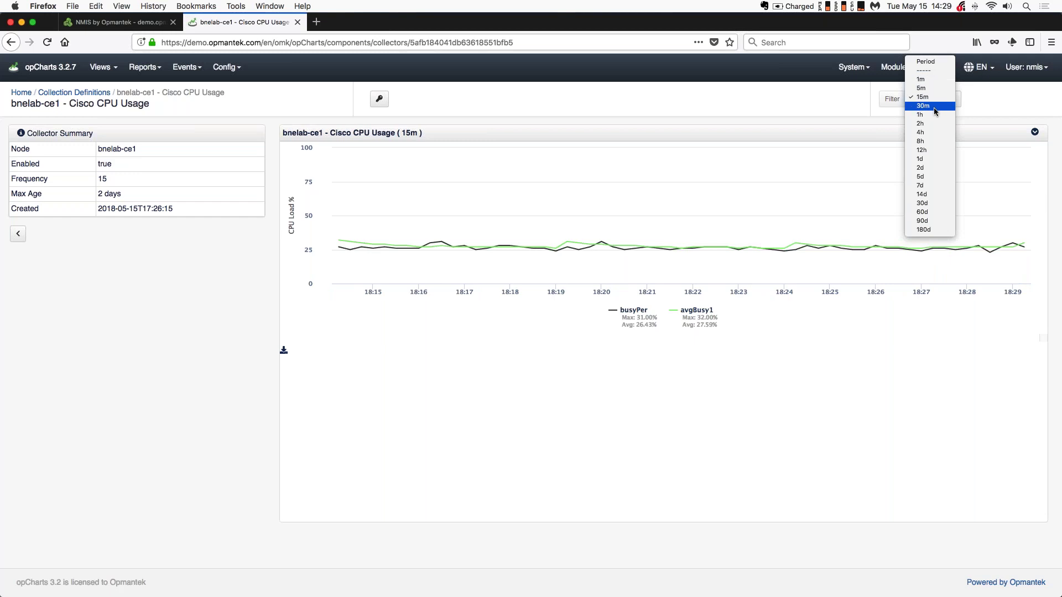
click(932, 79)
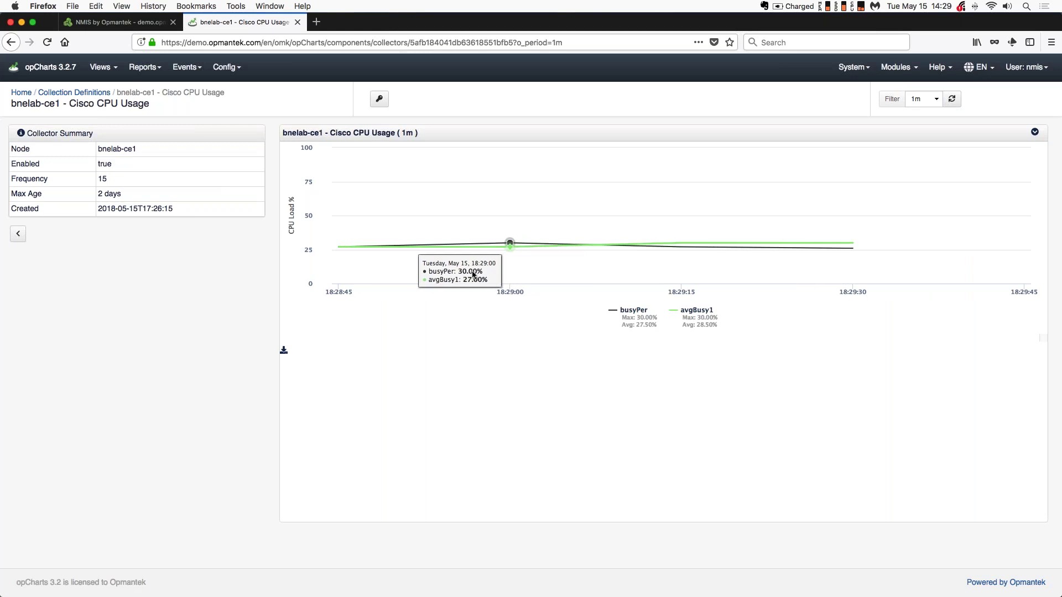
click(93, 94)
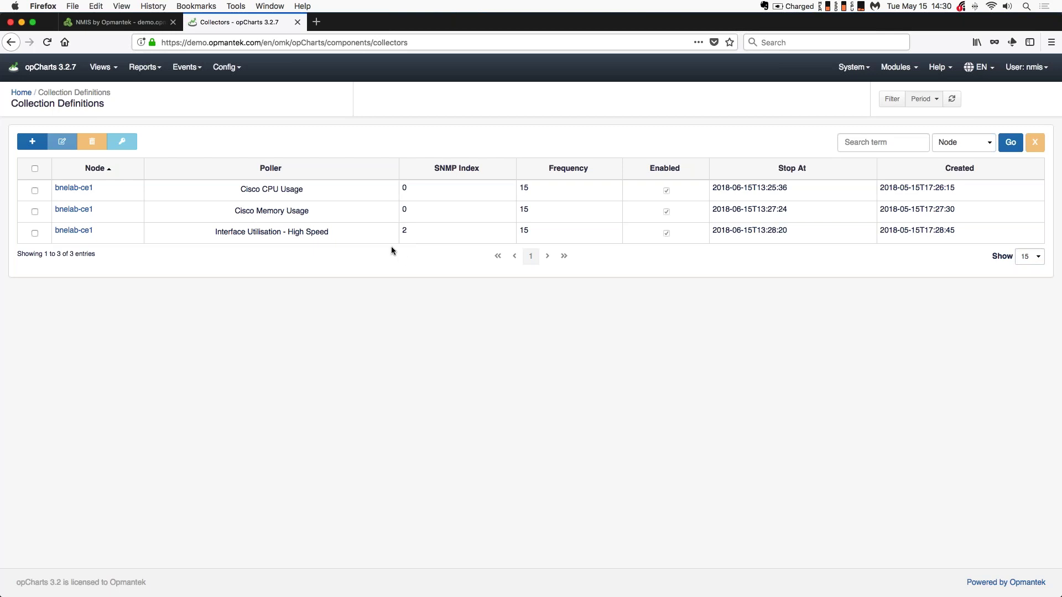
Open the Nodes view in a new browser tab and switch to it.
click(114, 69)
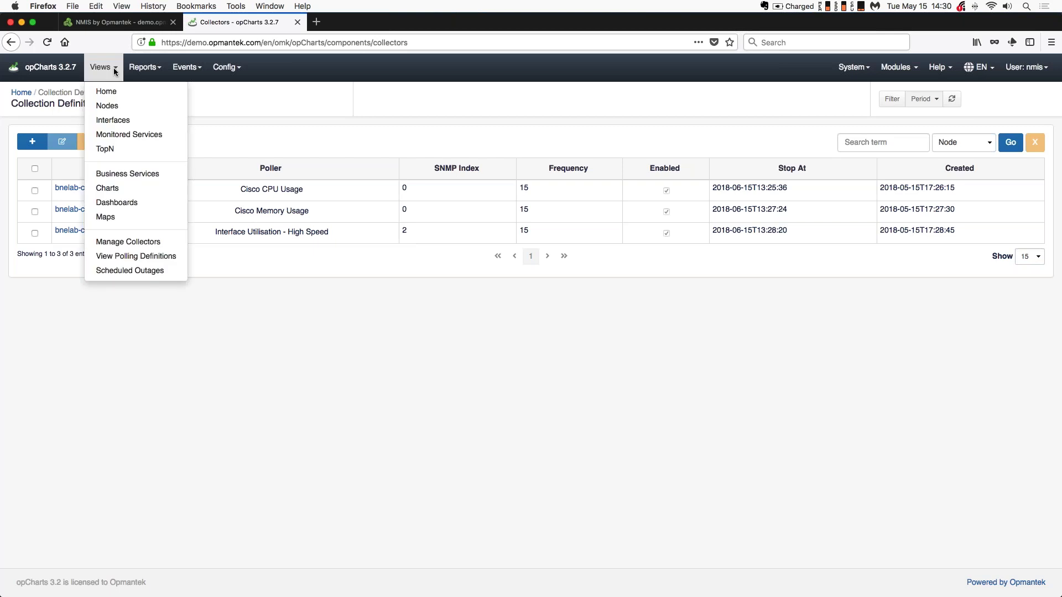
right_click(111, 109)
click(128, 113)
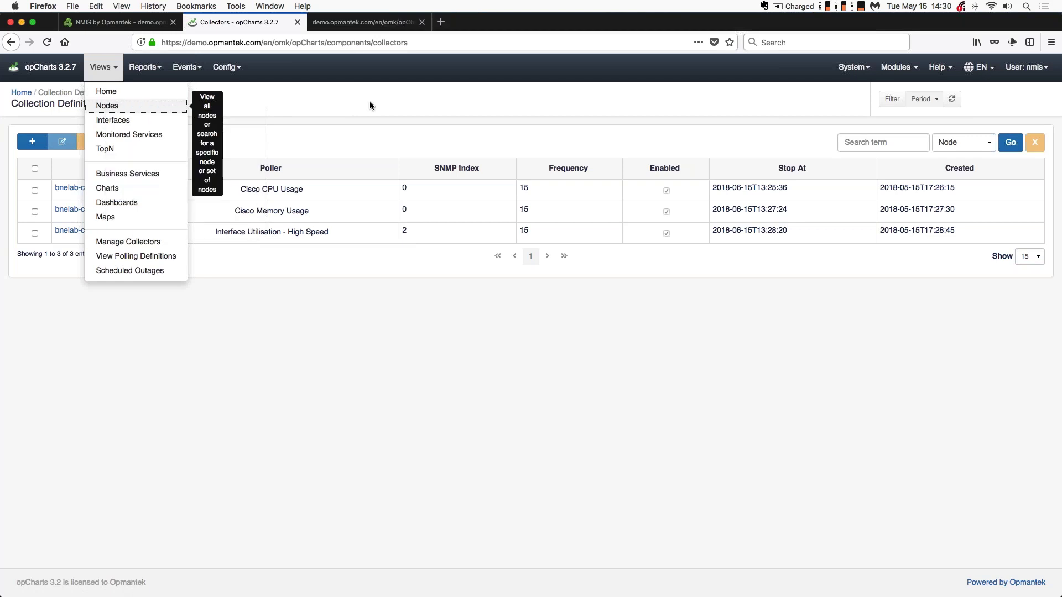
click(354, 21)
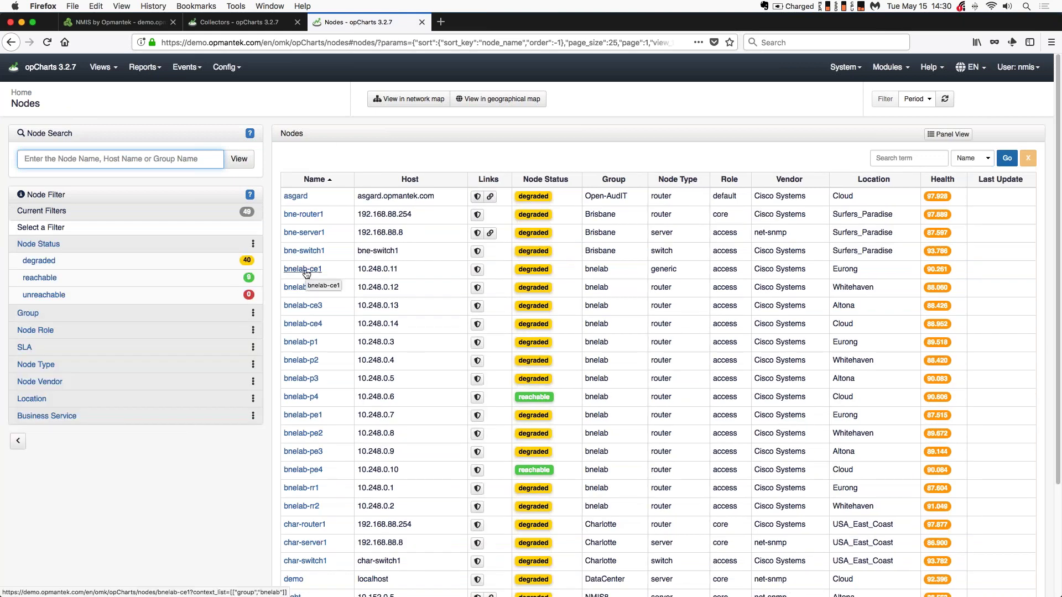
Look up the ifIndex of Ethernet1/0 in bnelab-ce1's interface list, and return to the collection definitions.
click(306, 271)
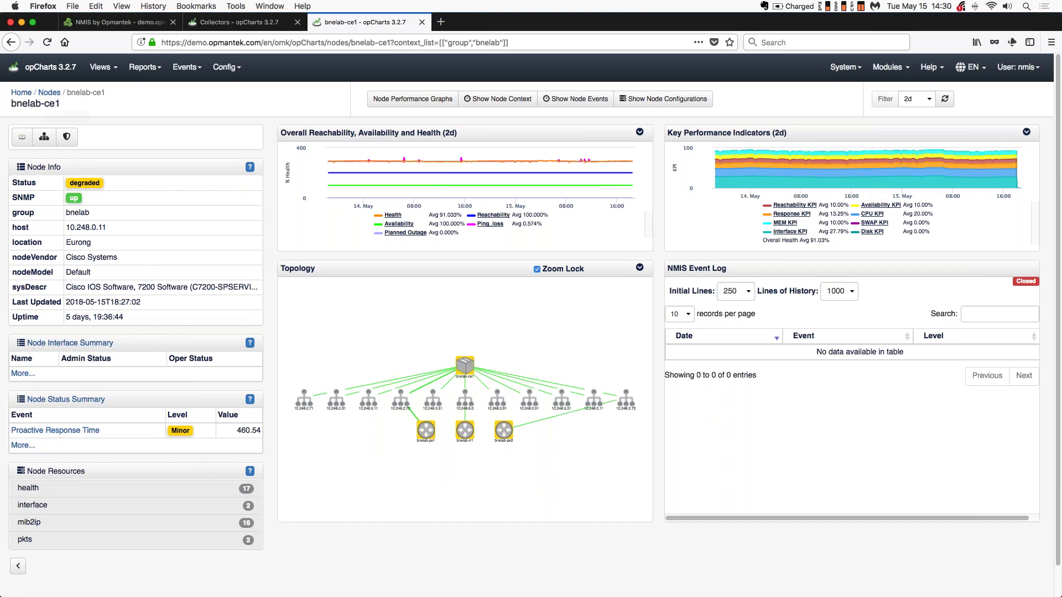
click(43, 344)
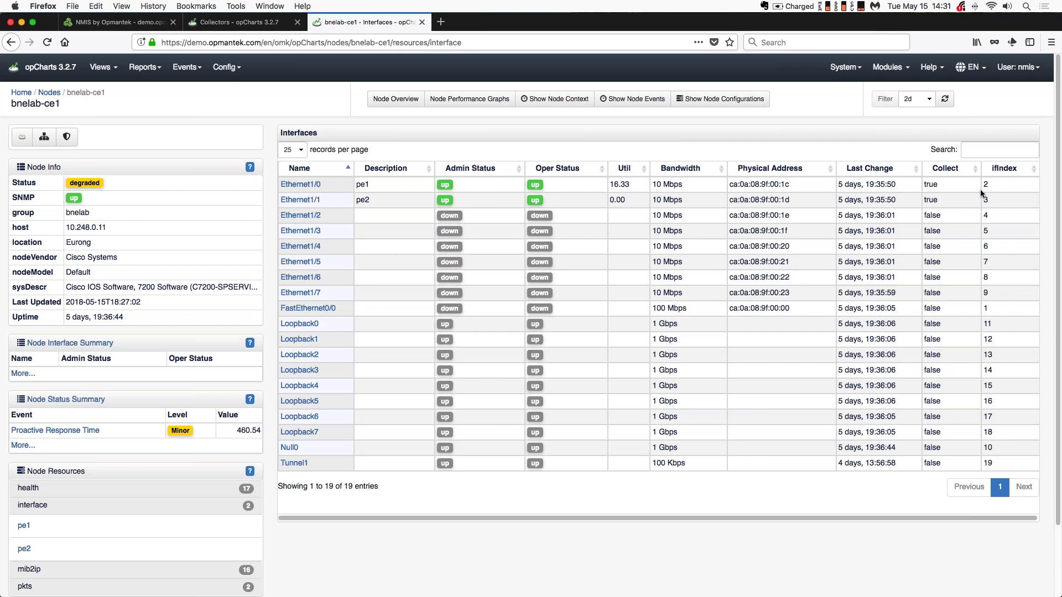
click(243, 22)
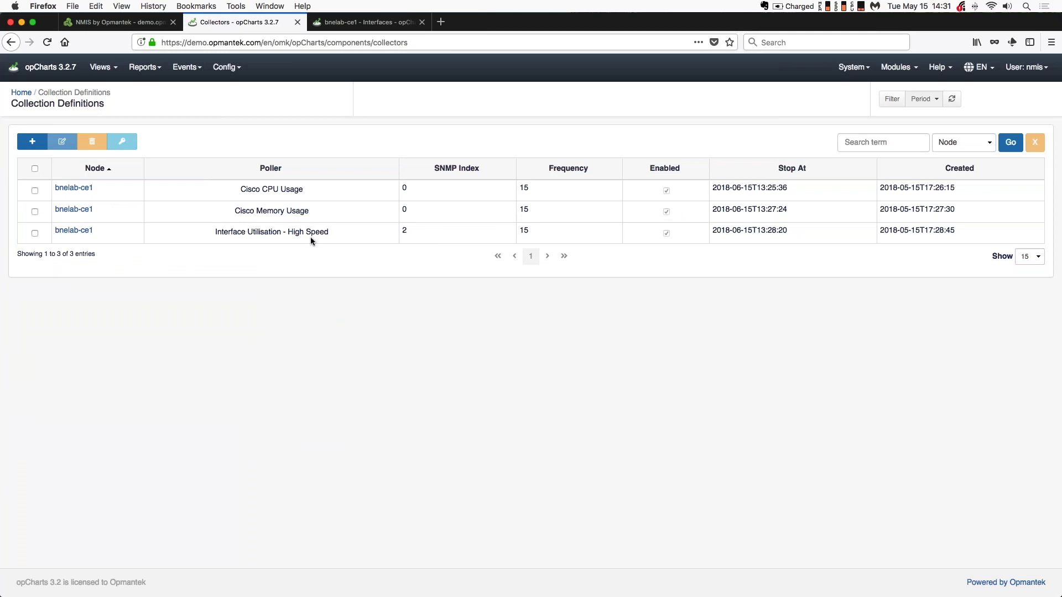
Start a new collector for node bnelab-ce1 using the Interface Utilisation - Low Speed polling definition.
click(32, 143)
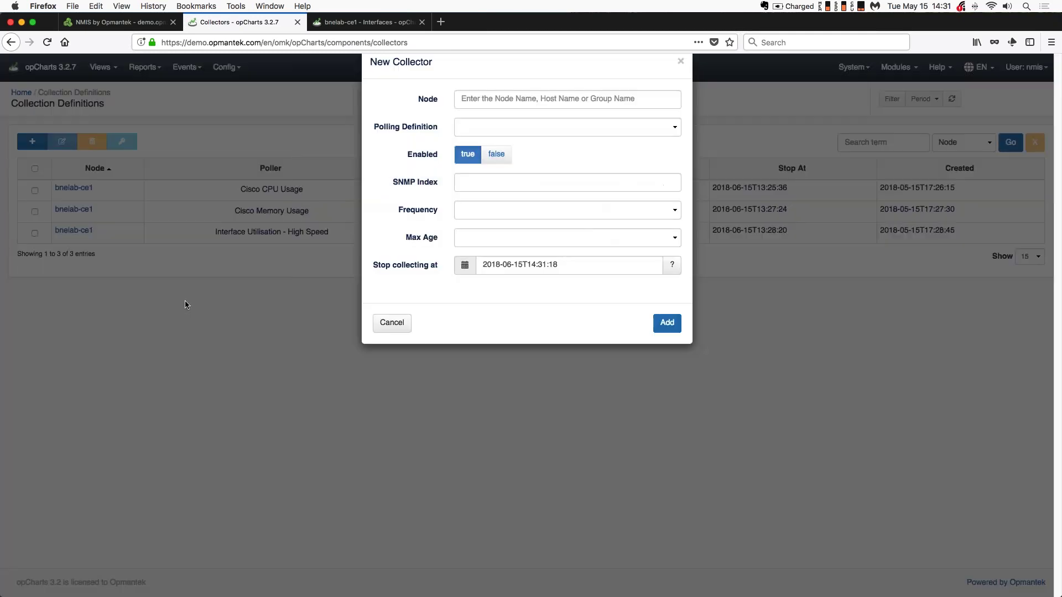
text(bnelab)
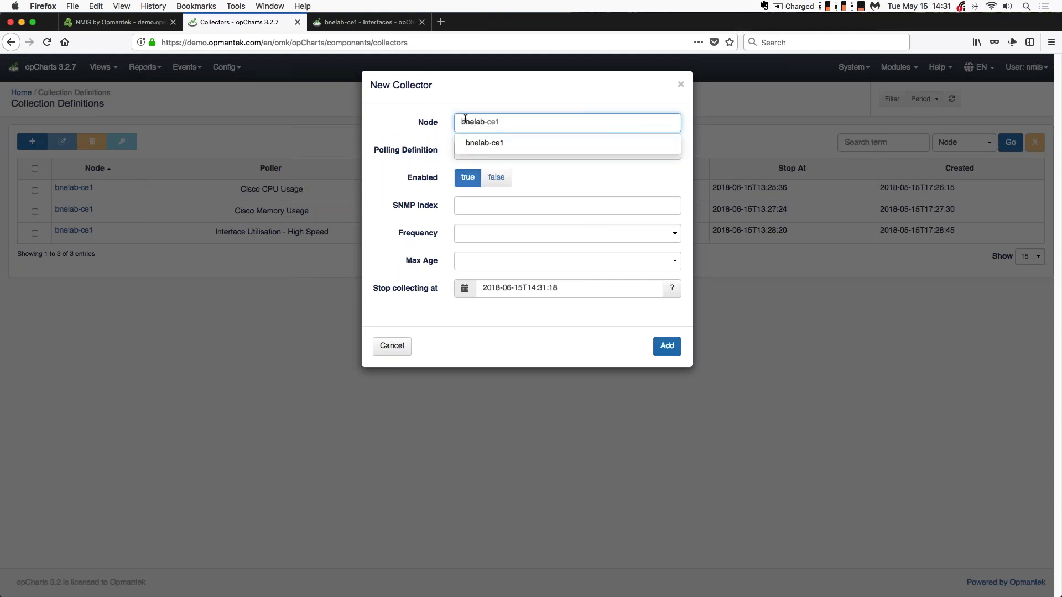
key(Down)
key(Return)
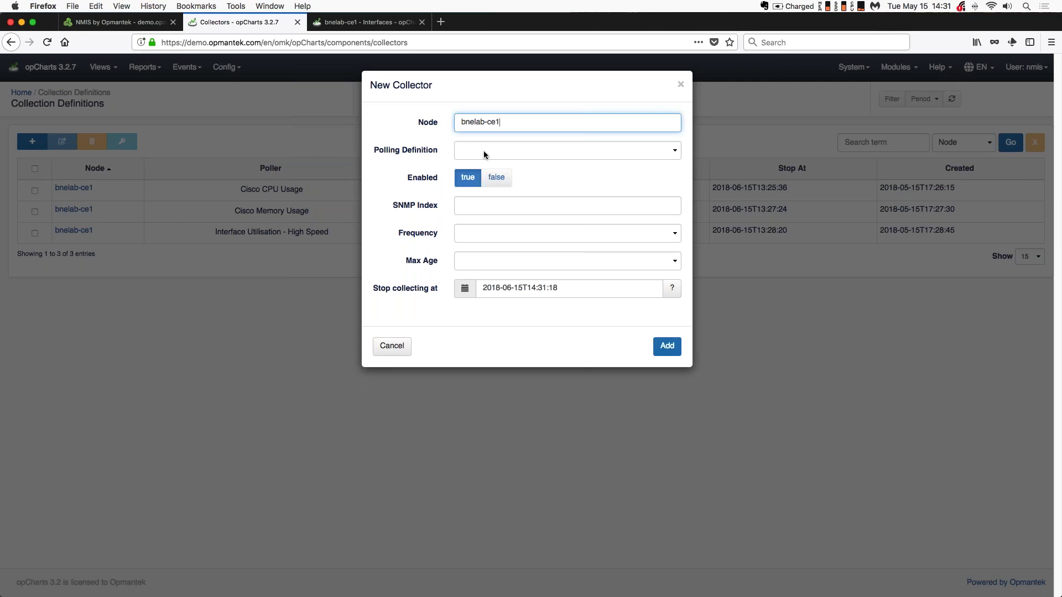
click(484, 154)
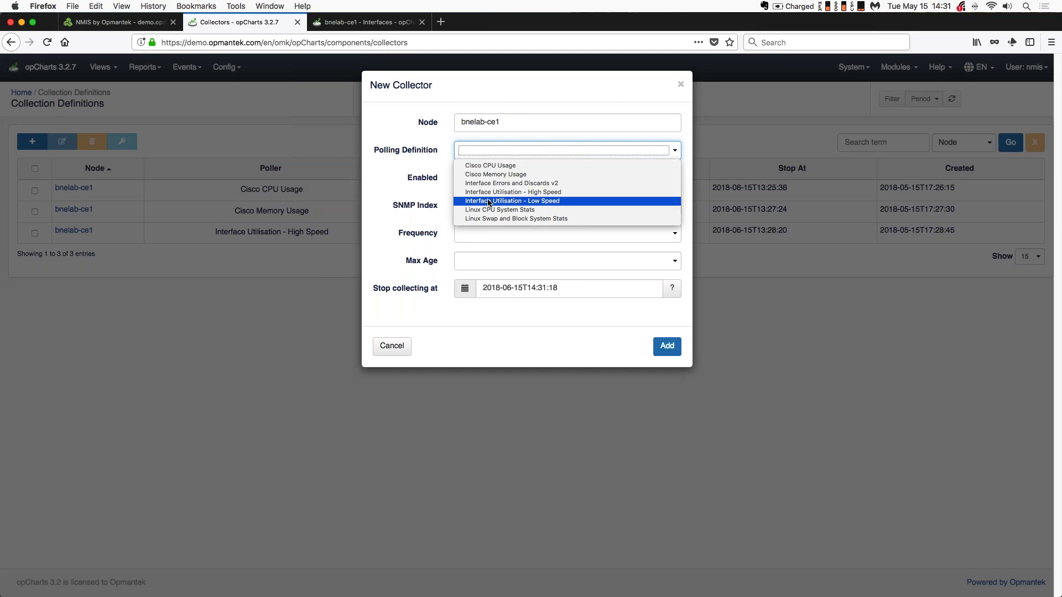
click(546, 201)
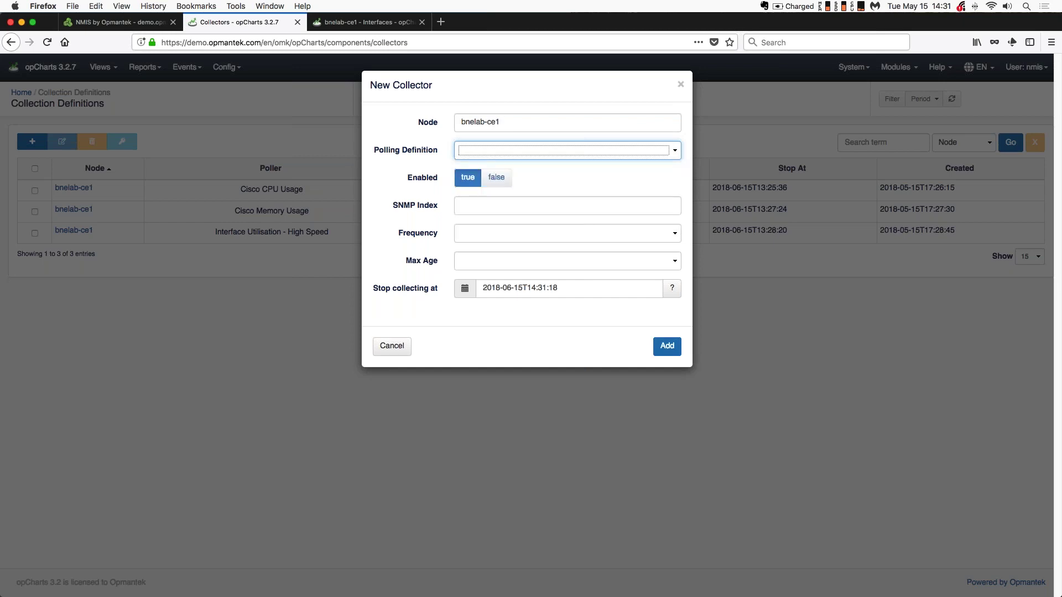
Set the Low Speed collector's SNMP index to 2, frequency to 15 seconds and max age to 2 days, and add it.
click(478, 206)
text(2)
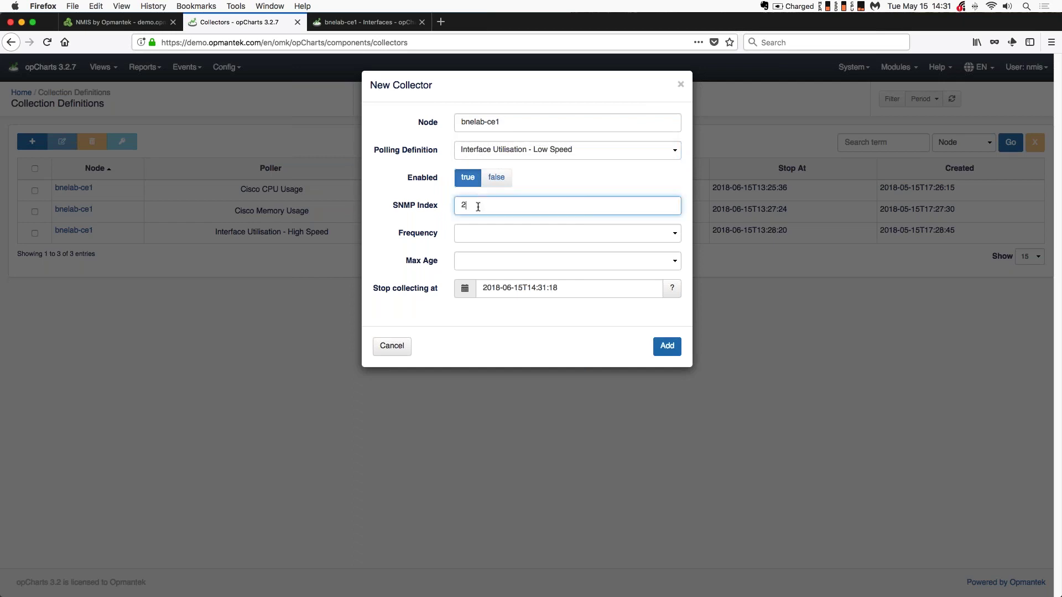
click(494, 234)
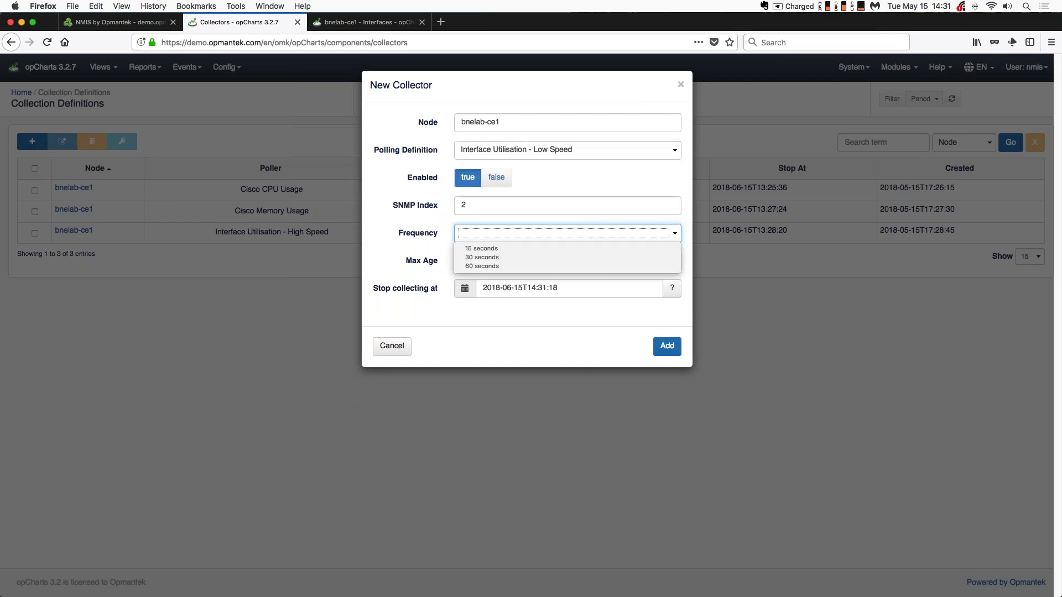
click(494, 248)
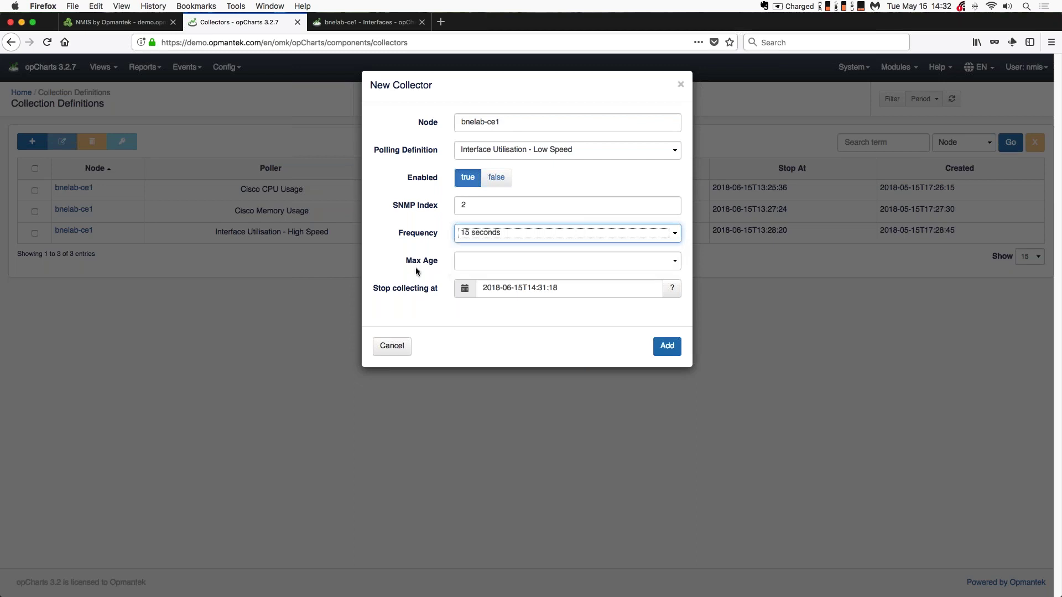
click(483, 264)
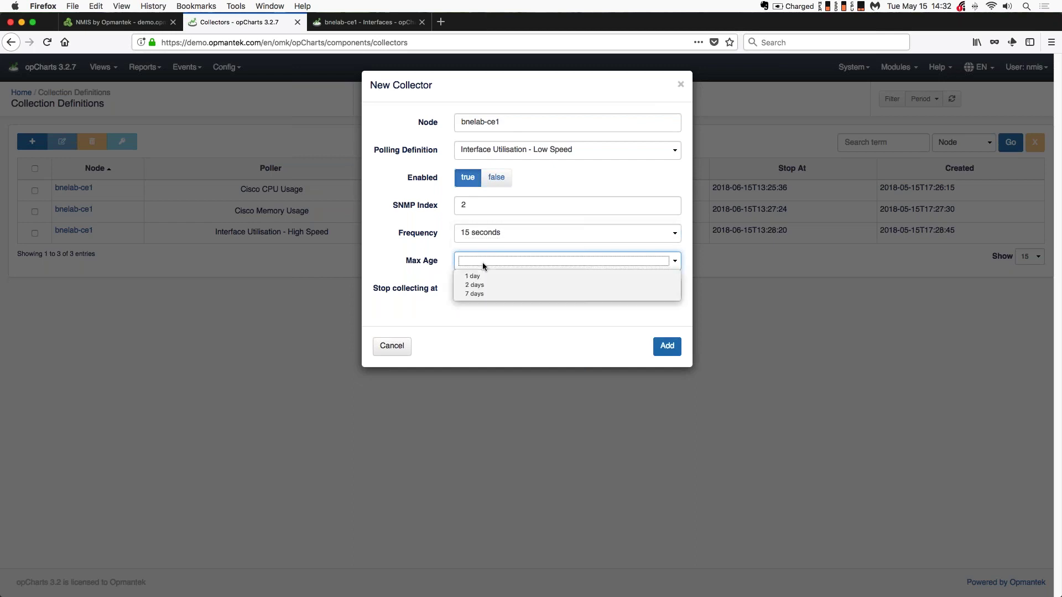
click(509, 286)
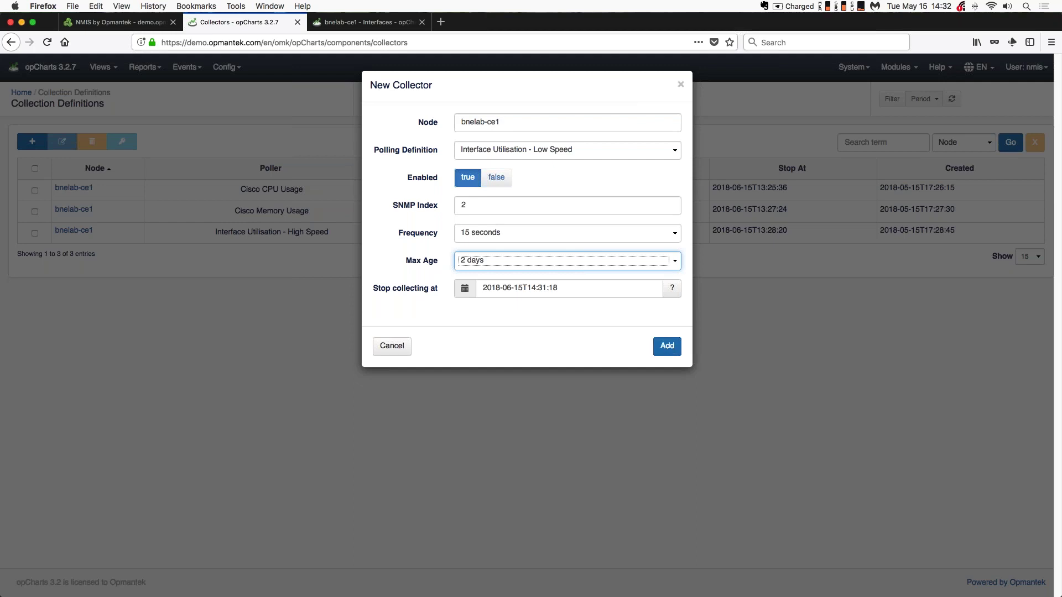
click(664, 349)
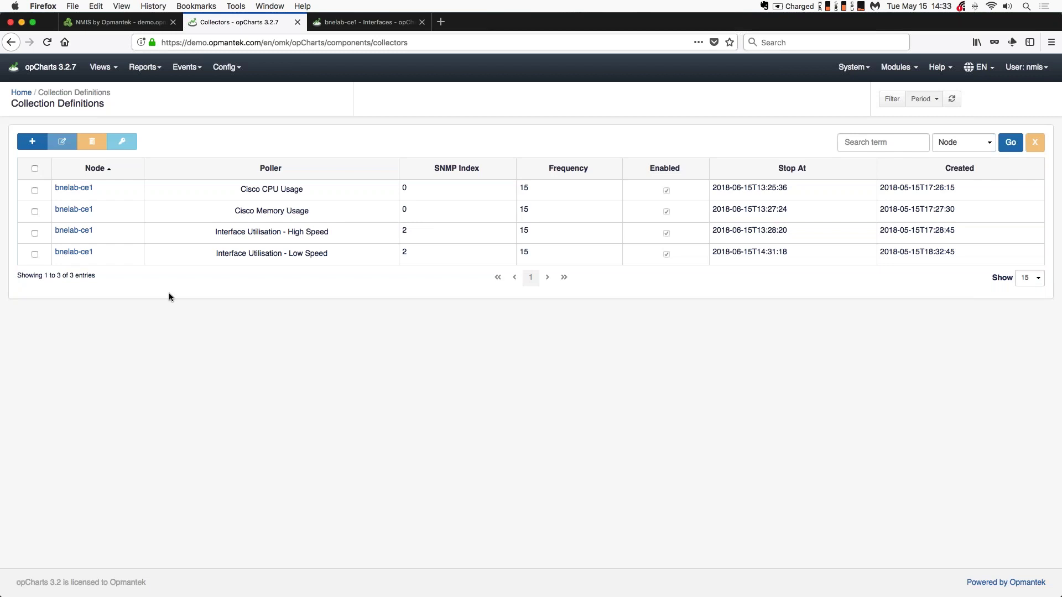
View the chart of the new Interface Utilisation - Low Speed collector and return to the collection definitions.
click(68, 254)
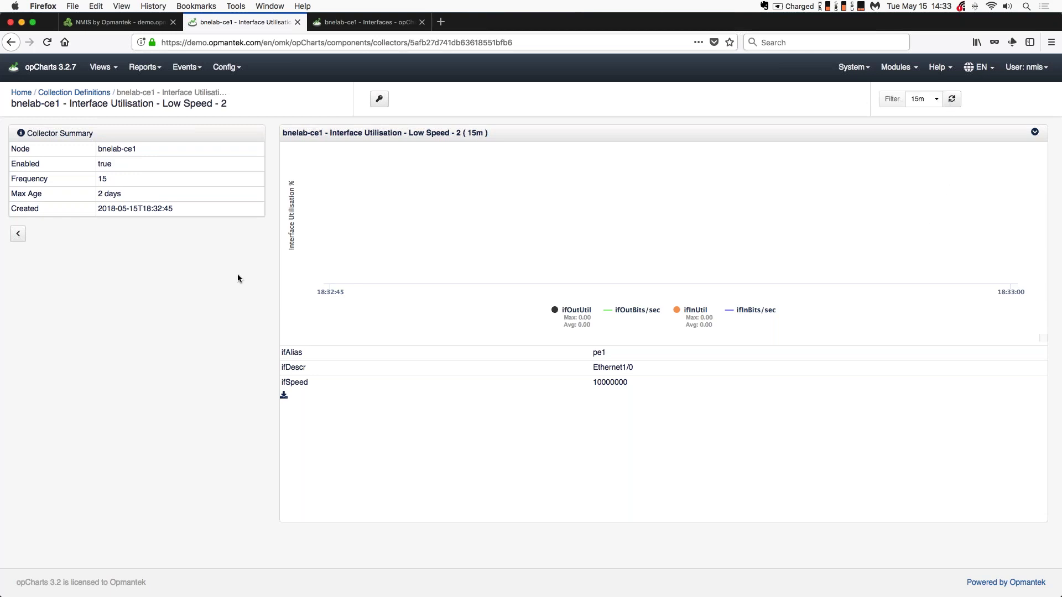
click(81, 94)
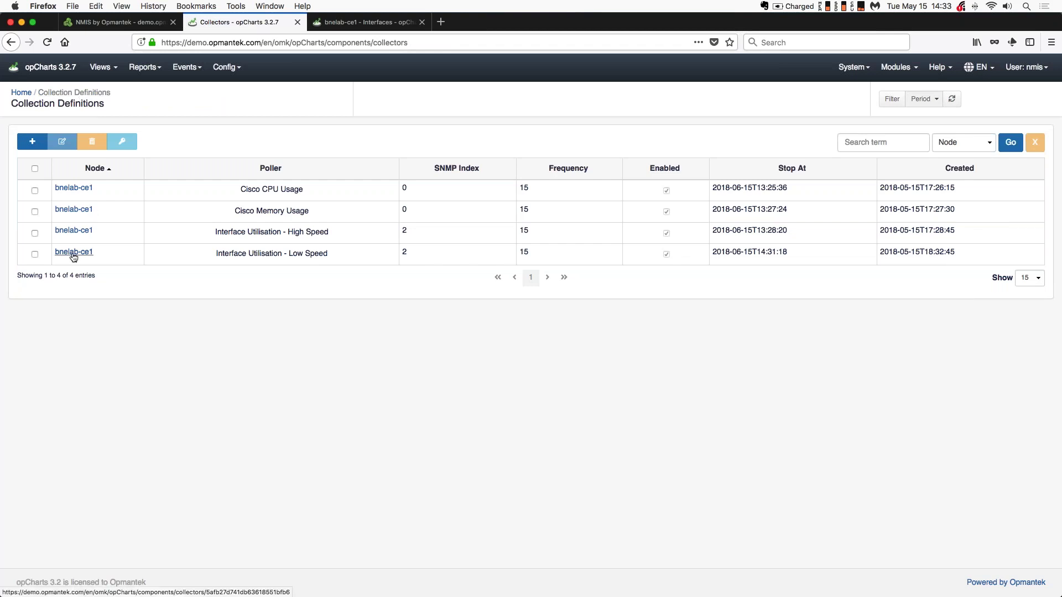
Start another new collector for node bnelab-ce1 using the Interface Errors and Discards v2 polling definition.
click(32, 144)
click(482, 124)
text(bnelab-ce1)
click(500, 143)
click(503, 150)
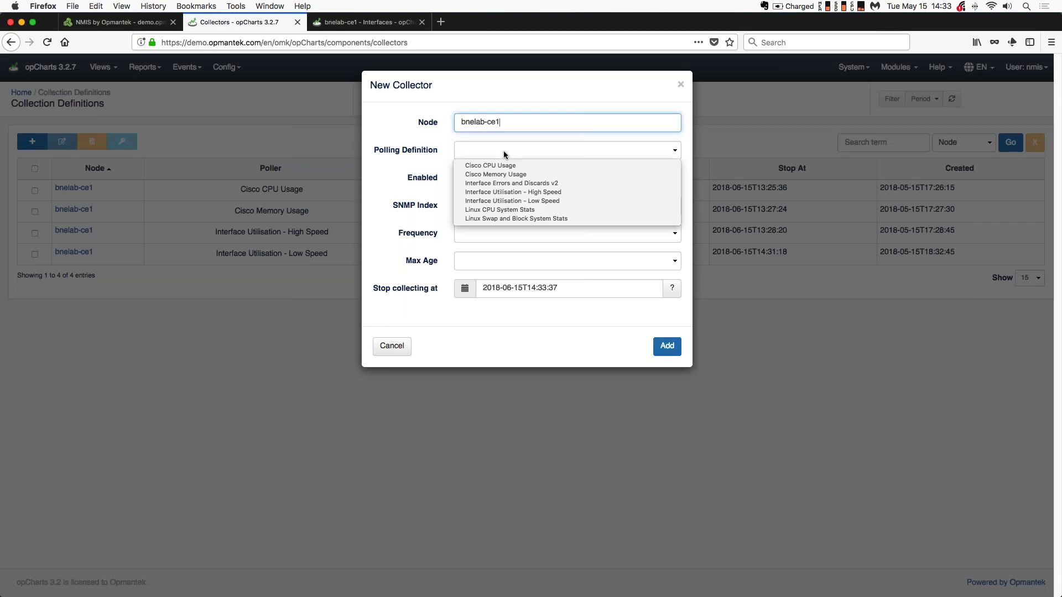
click(520, 183)
Give the errors and discards collector SNMP index 2, a 15 seconds frequency and a 2 days max age, and add it.
click(495, 205)
text(2)
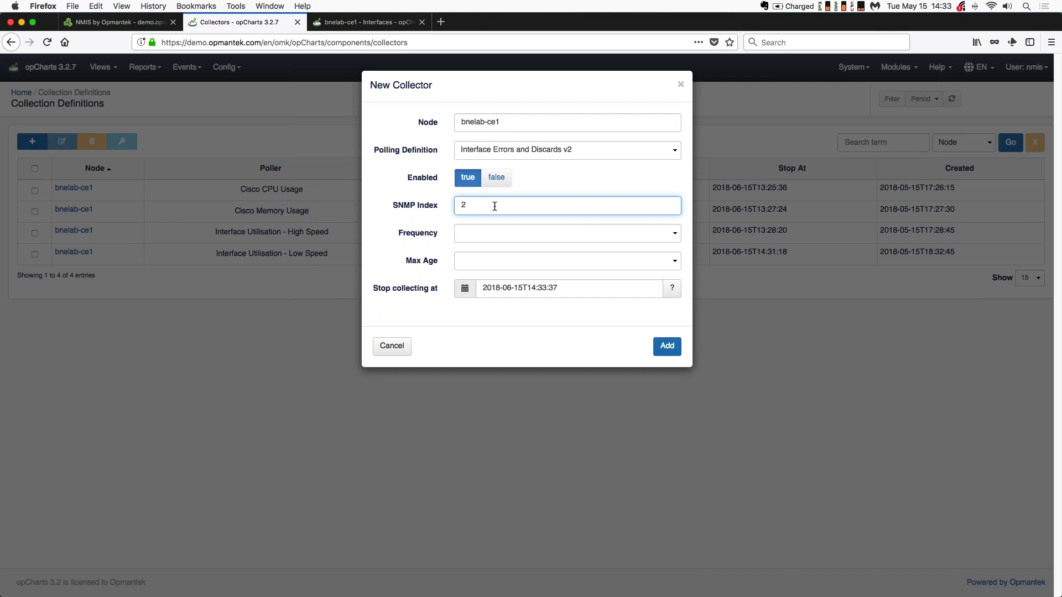
click(493, 232)
click(492, 249)
click(492, 261)
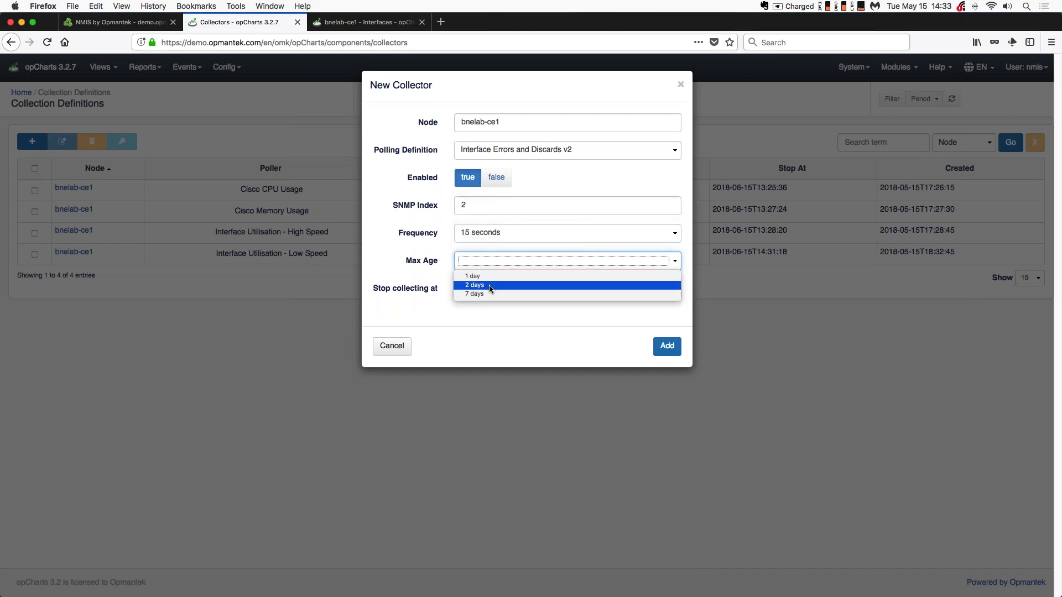
click(490, 285)
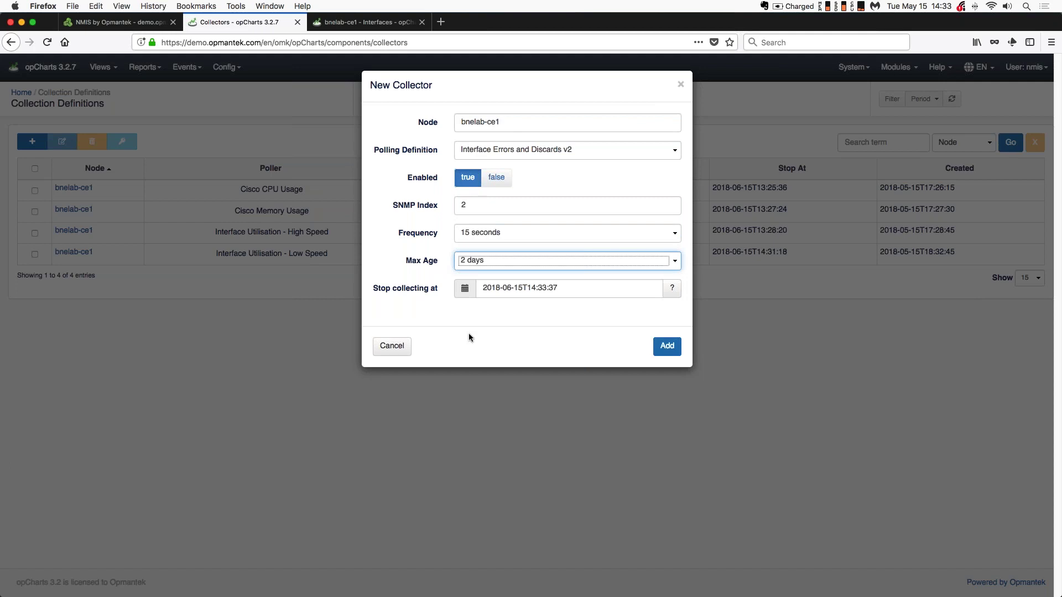
click(667, 347)
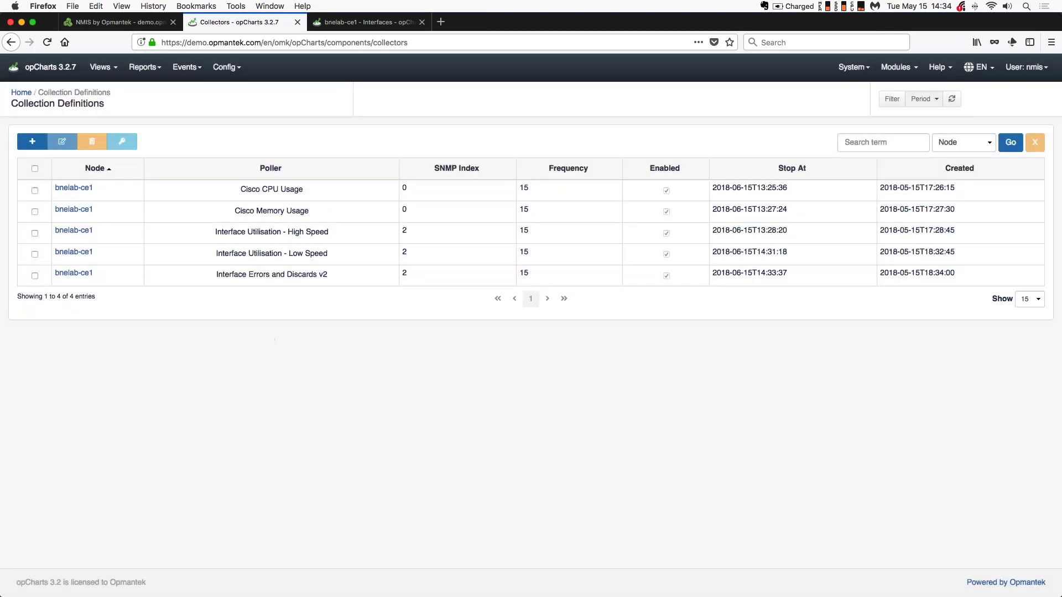
Add the Interface Utilisation - Low Speed collector's chart to the High Speed Collectors dashboard.
click(75, 253)
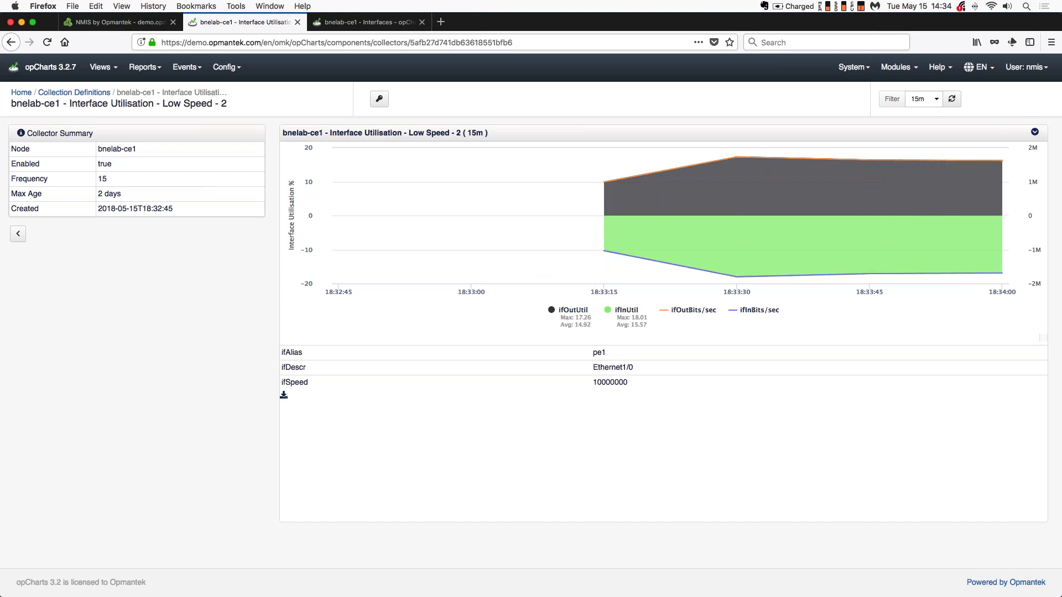
mouse_move(868, 244)
click(1035, 133)
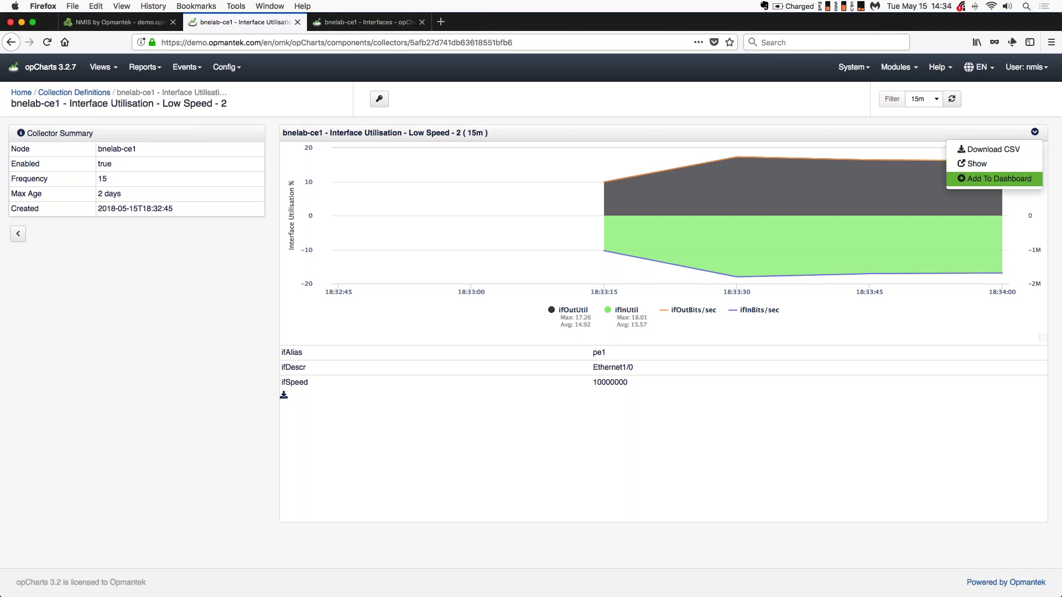
click(995, 179)
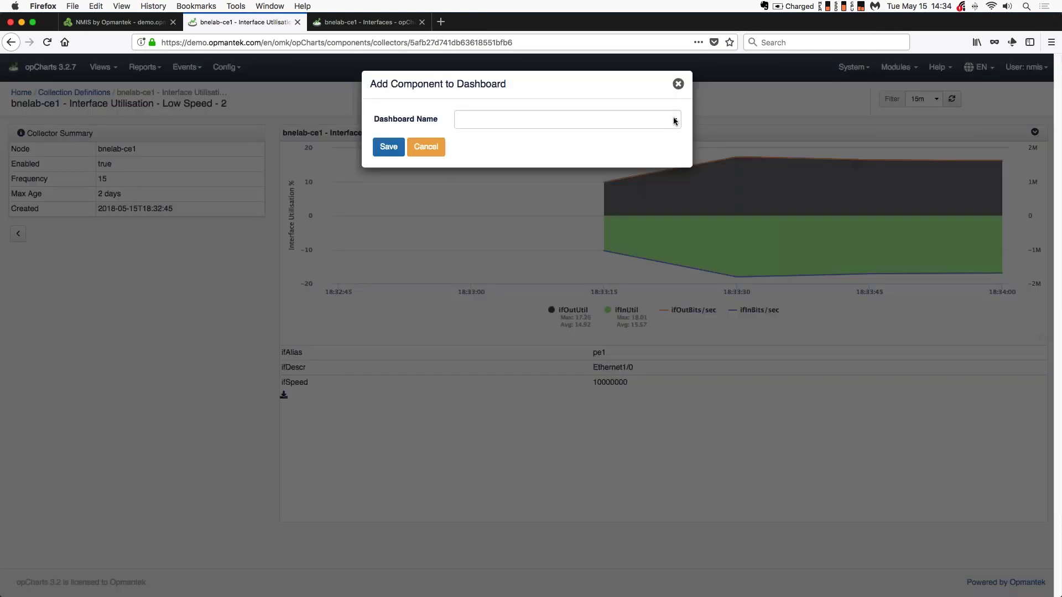
click(675, 120)
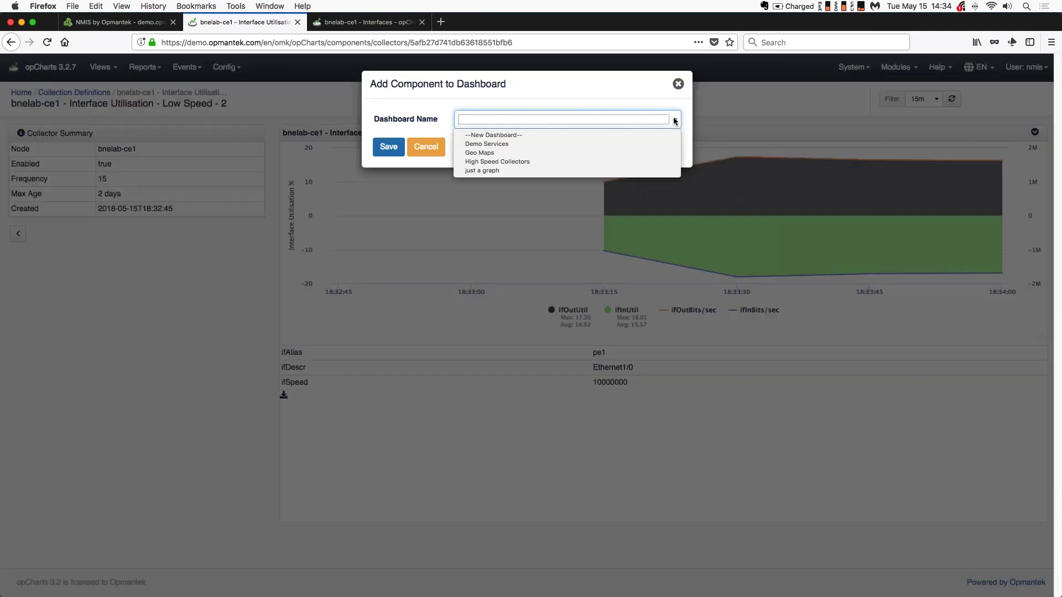
click(539, 164)
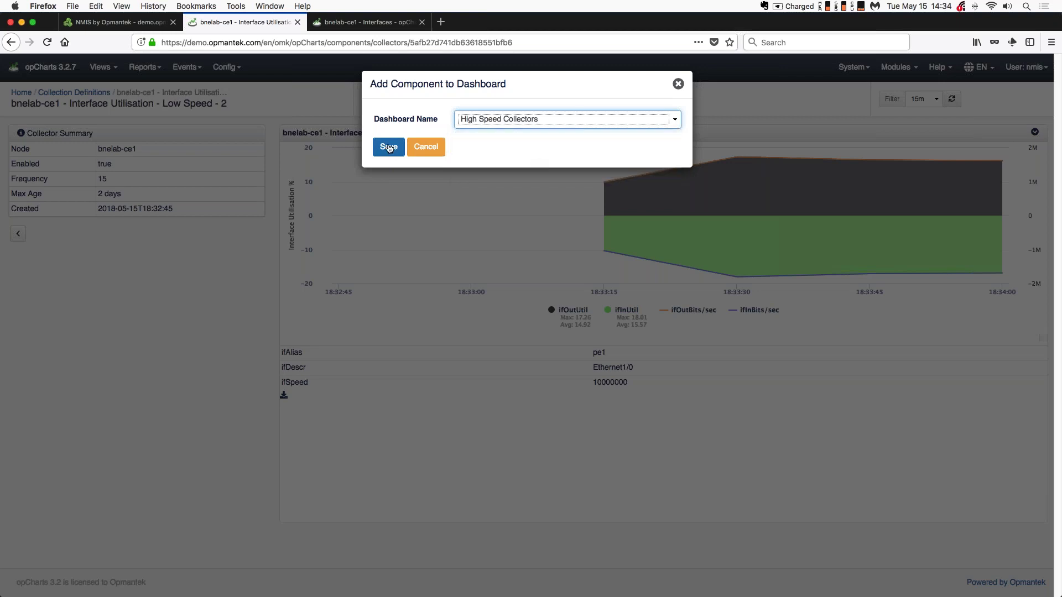
click(389, 147)
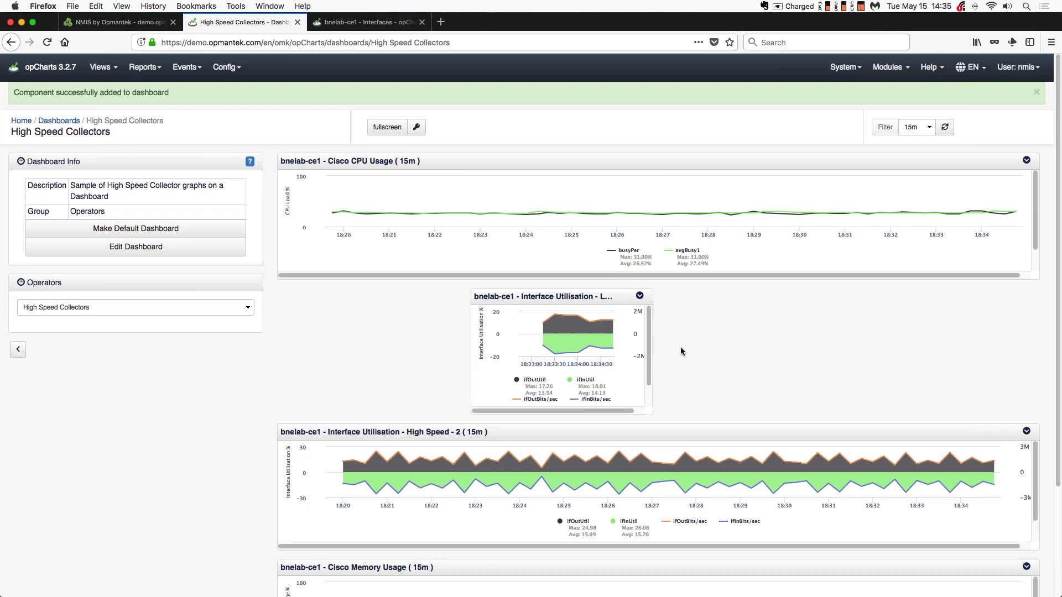
Edit the High Speed Collectors dashboard, moving the Cisco Memory Usage component directly below Cisco CPU Usage.
click(158, 250)
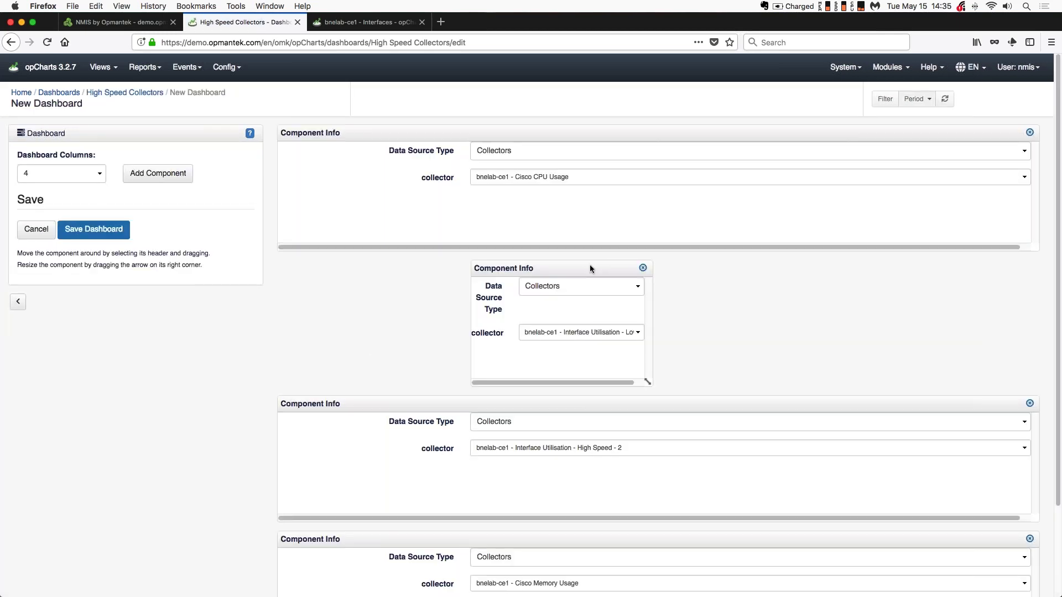
drag(566, 408, 573, 265)
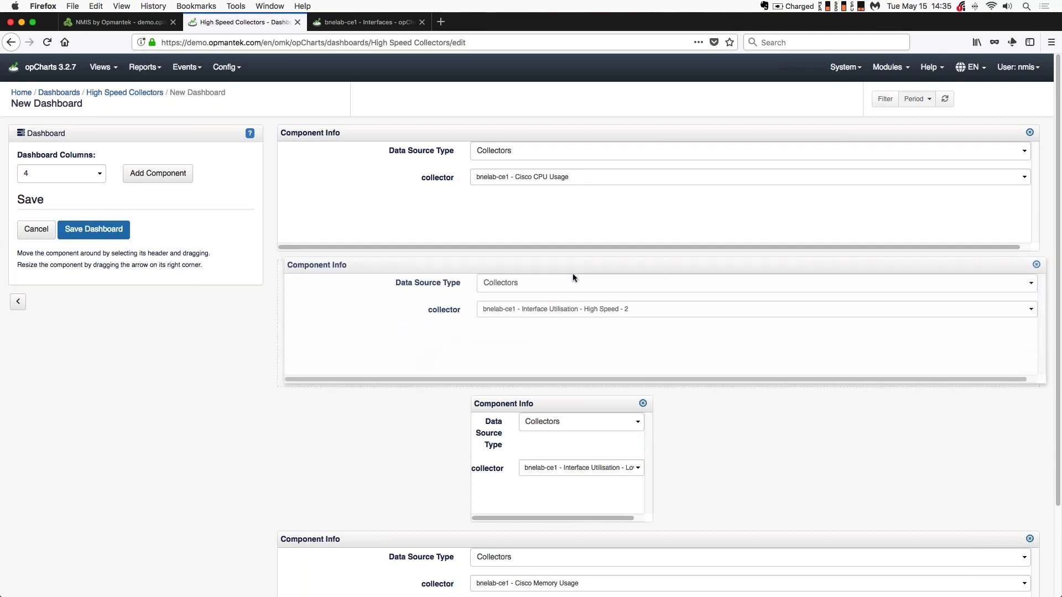
drag(579, 406, 576, 266)
drag(546, 538, 550, 266)
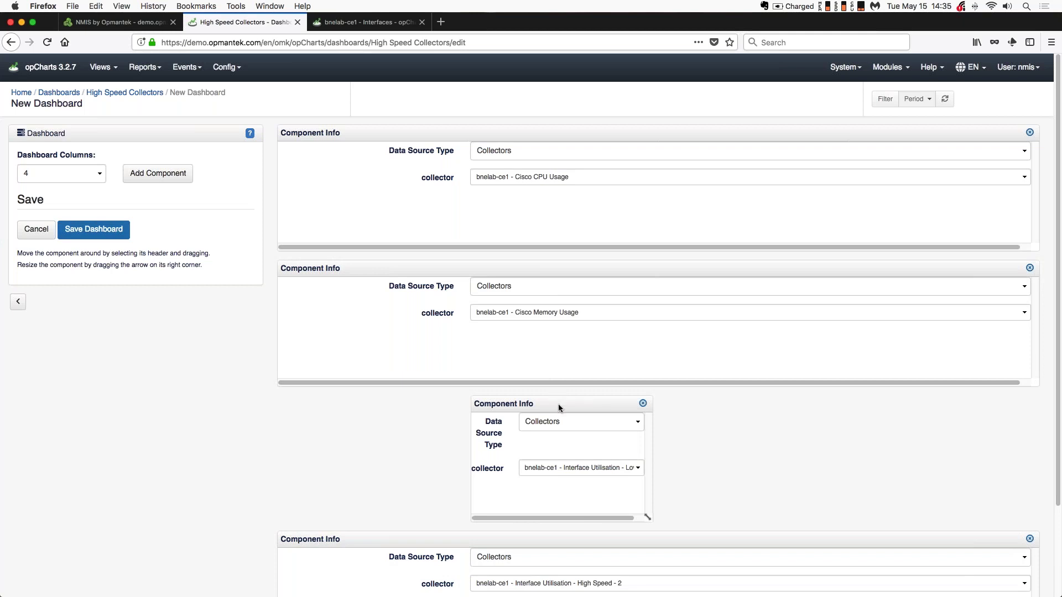
Resize the Low Speed and High Speed interface utilisation components to half the dashboard width and place them side by side below Cisco Memory Usage.
drag(559, 403, 381, 401)
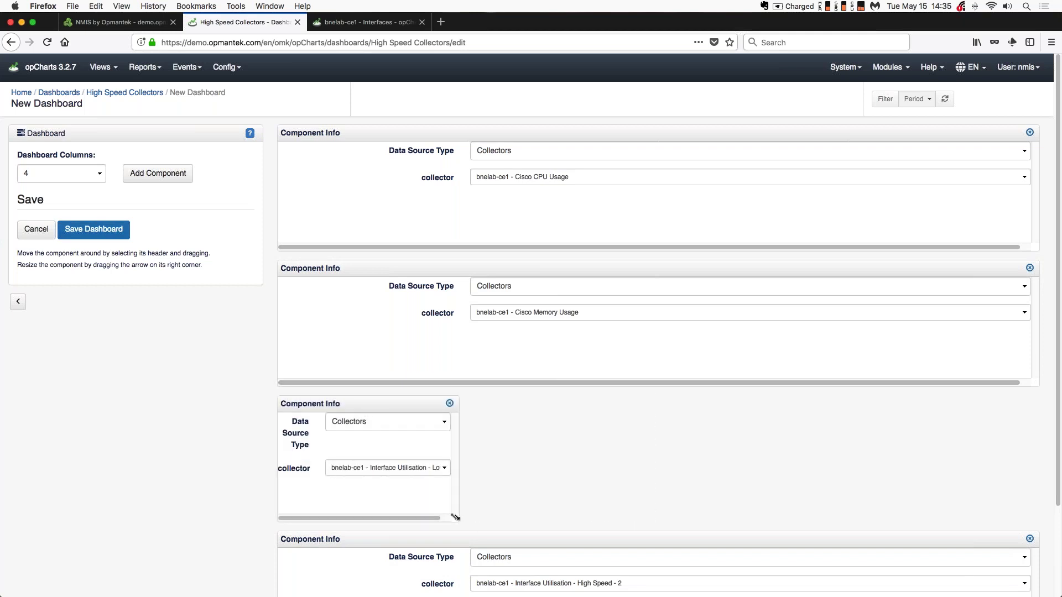
drag(455, 517, 654, 519)
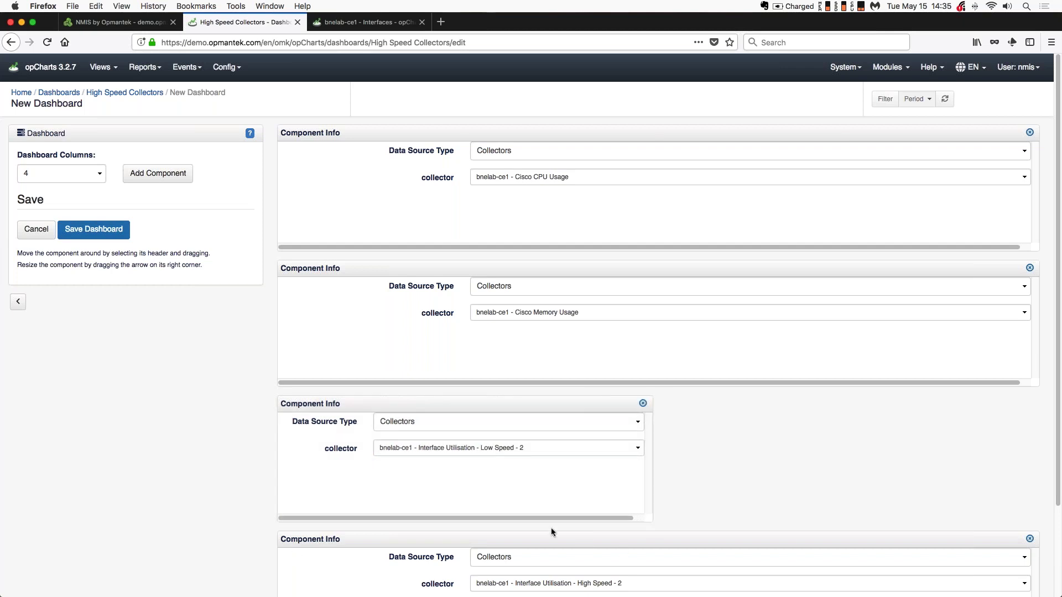
drag(833, 544, 820, 407)
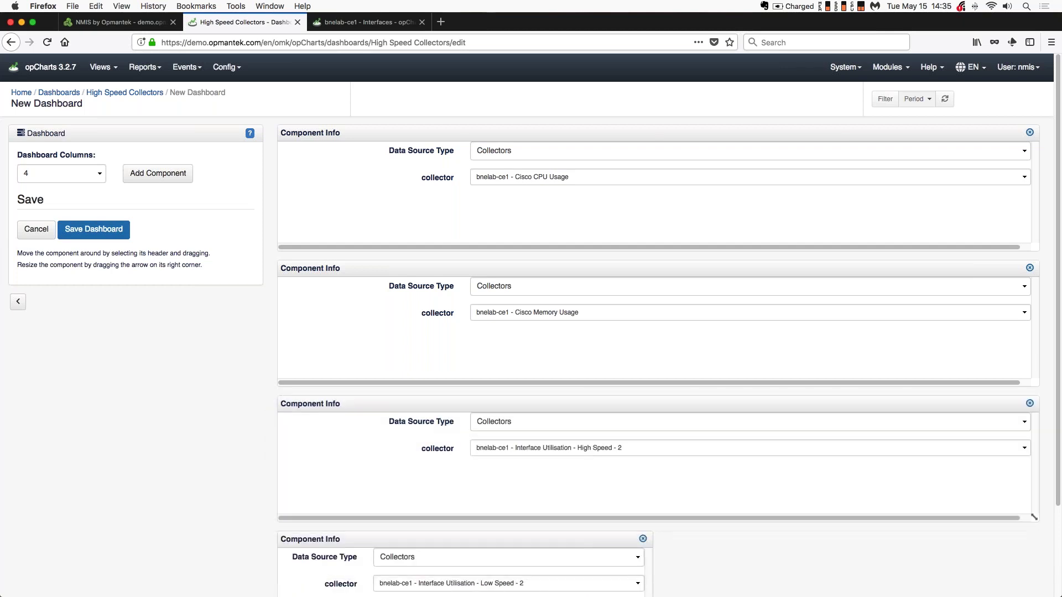
drag(1033, 517, 644, 511)
drag(484, 400, 872, 407)
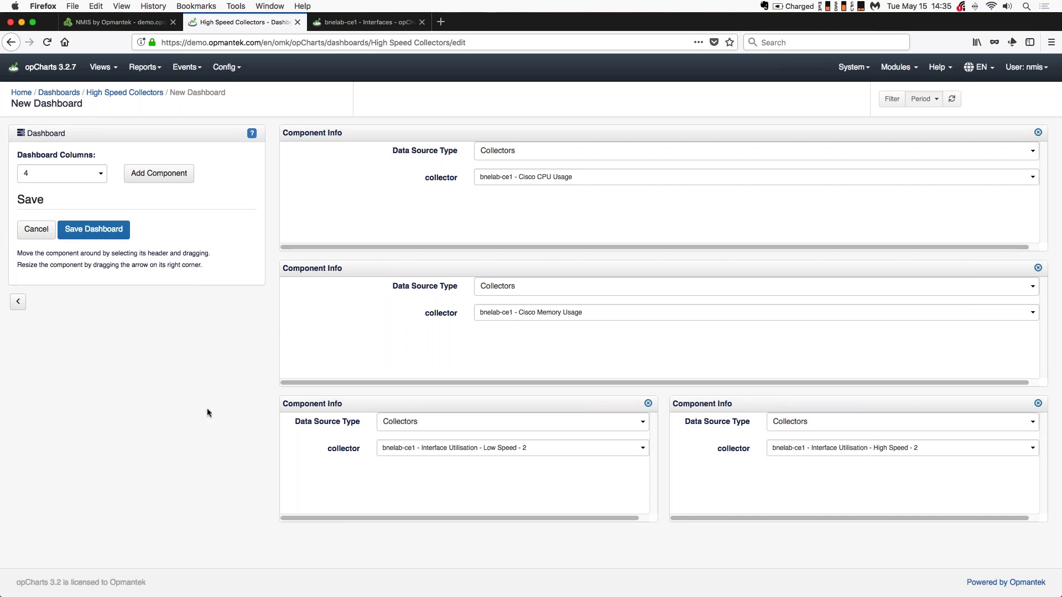
Save the rearranged High Speed Collectors dashboard under the Operators group.
click(108, 233)
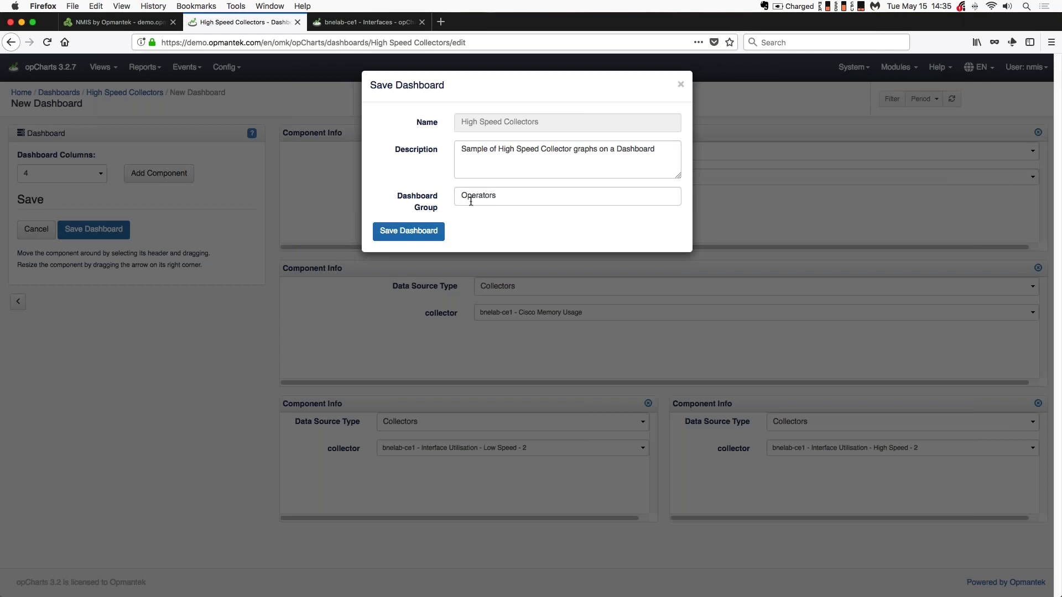
click(418, 235)
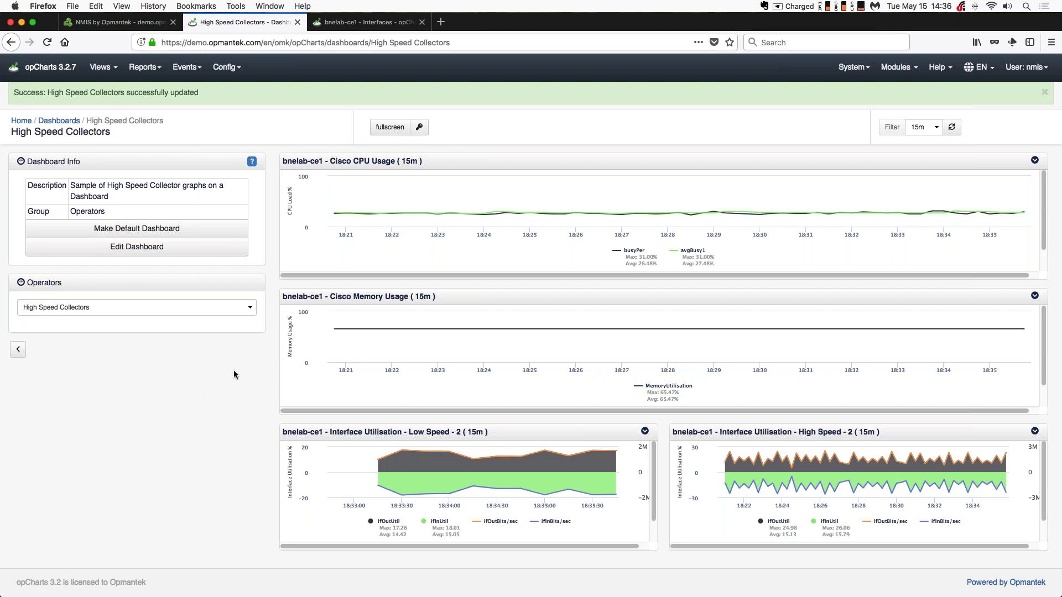
View the Geo Maps dashboard, check the USA East Coast group's status summary, and return to the High Speed Collectors dashboard.
click(249, 309)
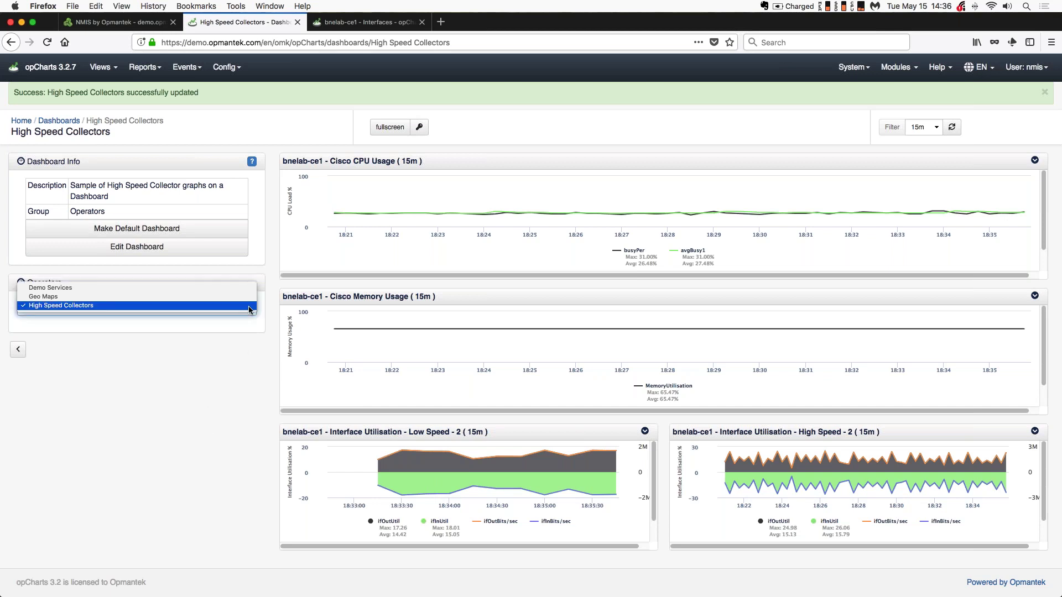
click(118, 297)
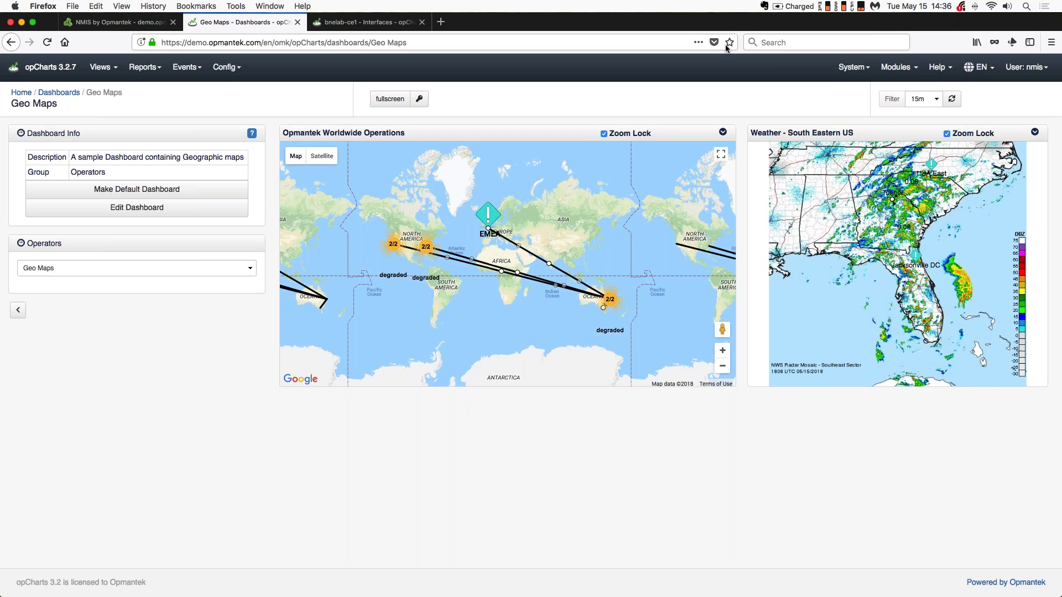
mouse_move(931, 167)
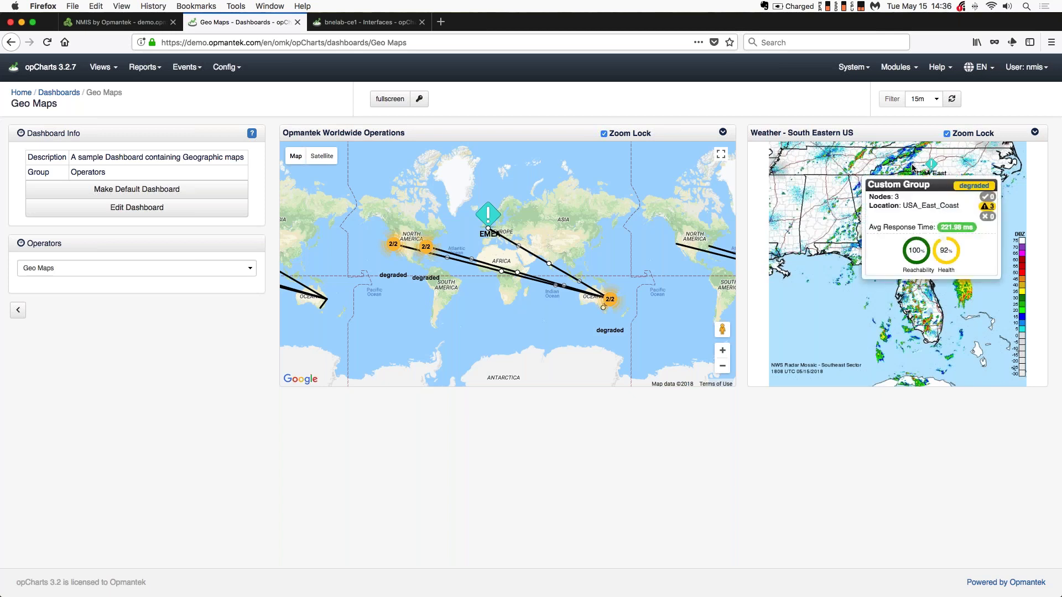
click(115, 273)
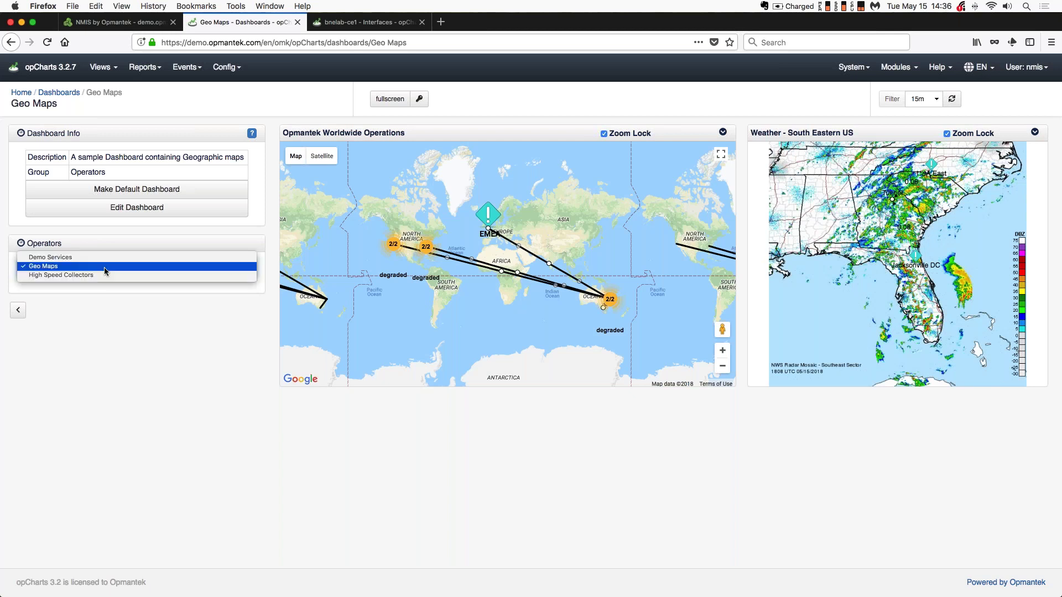
click(106, 275)
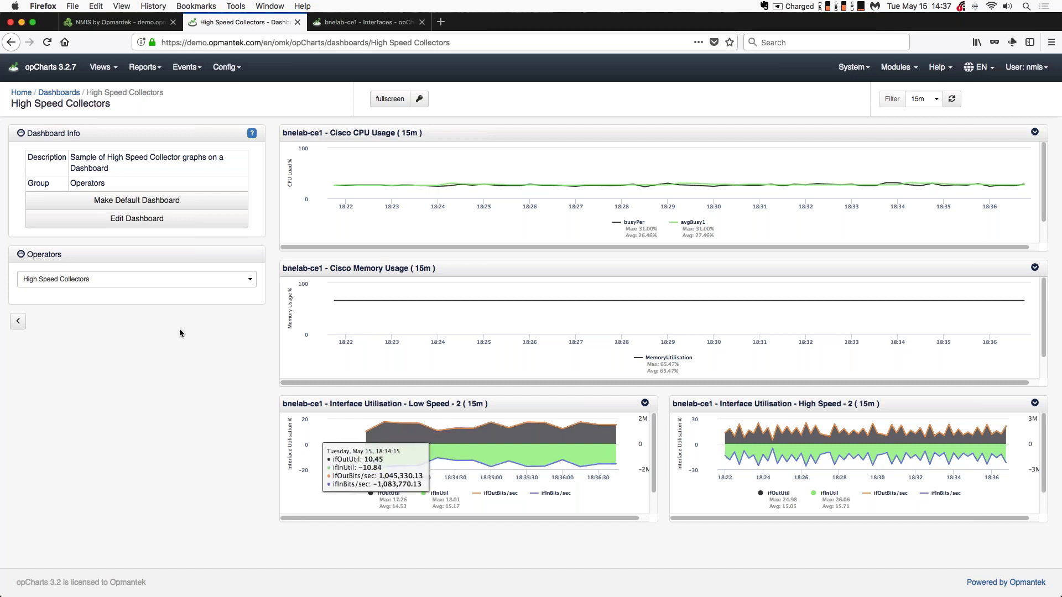
From the collection definitions, open bnelab-ce1's Interface Errors and Discards v2 collector and add its chart to the High Speed Collectors dashboard.
click(101, 67)
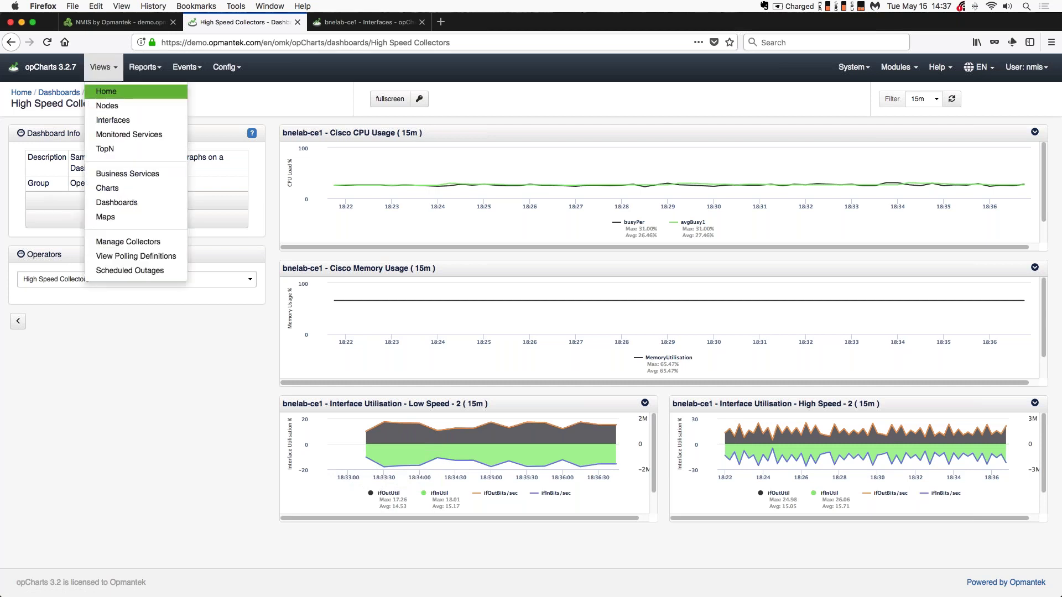
click(143, 247)
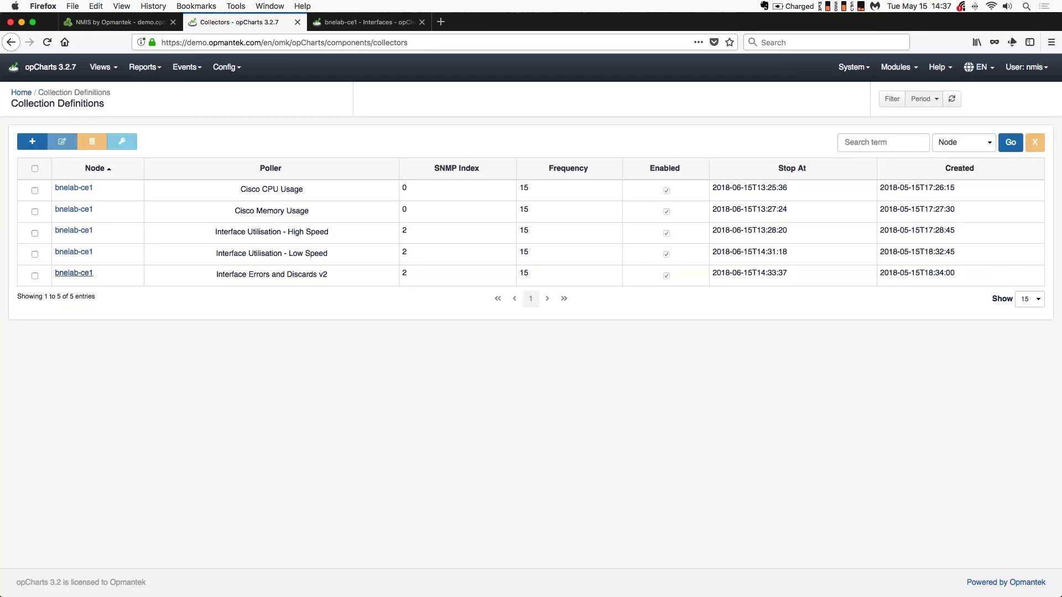
click(78, 275)
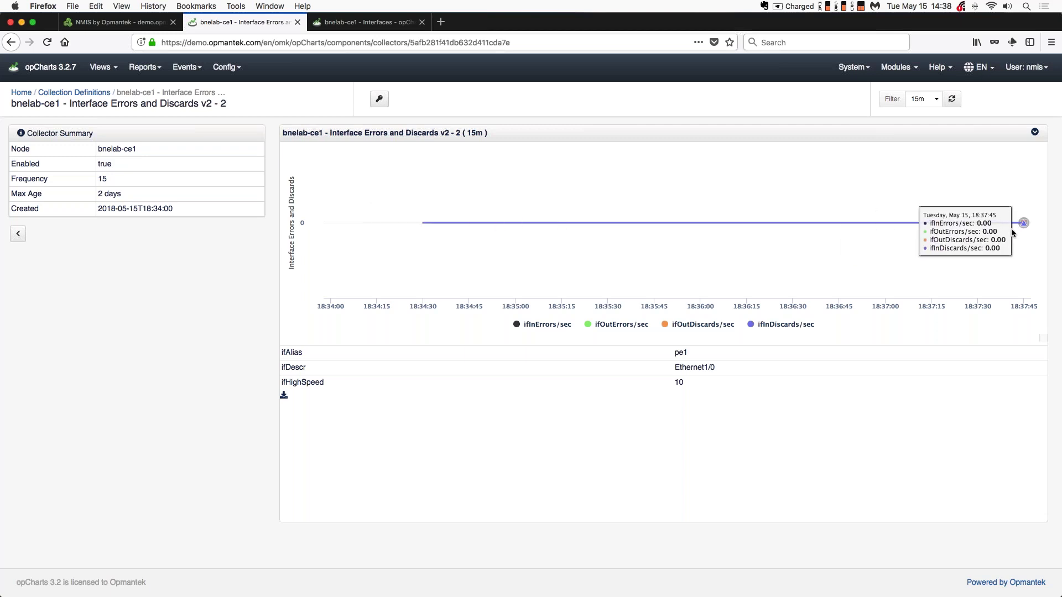
click(1035, 133)
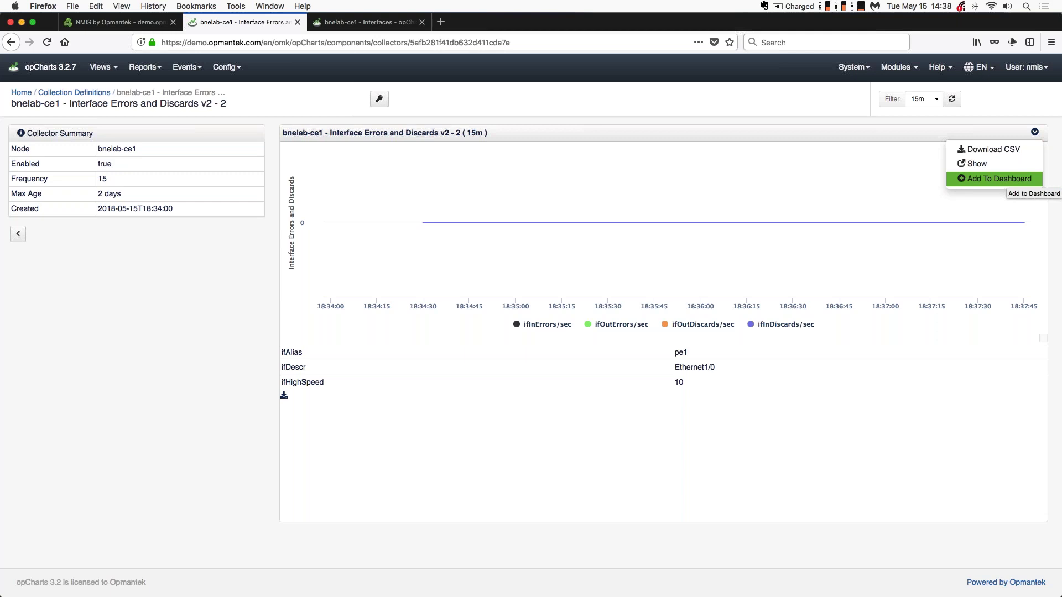
click(1001, 180)
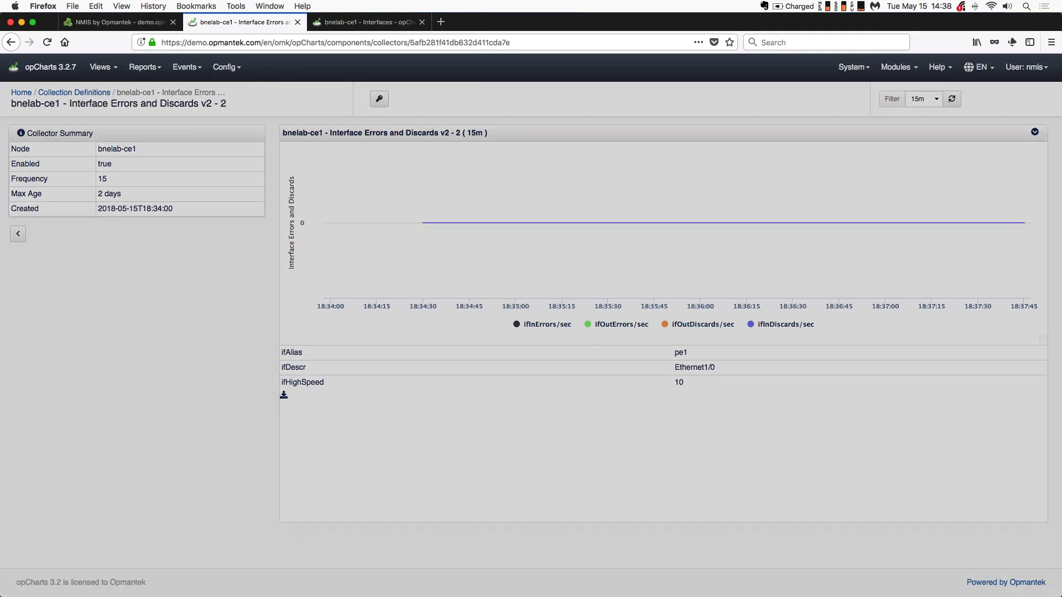
click(672, 120)
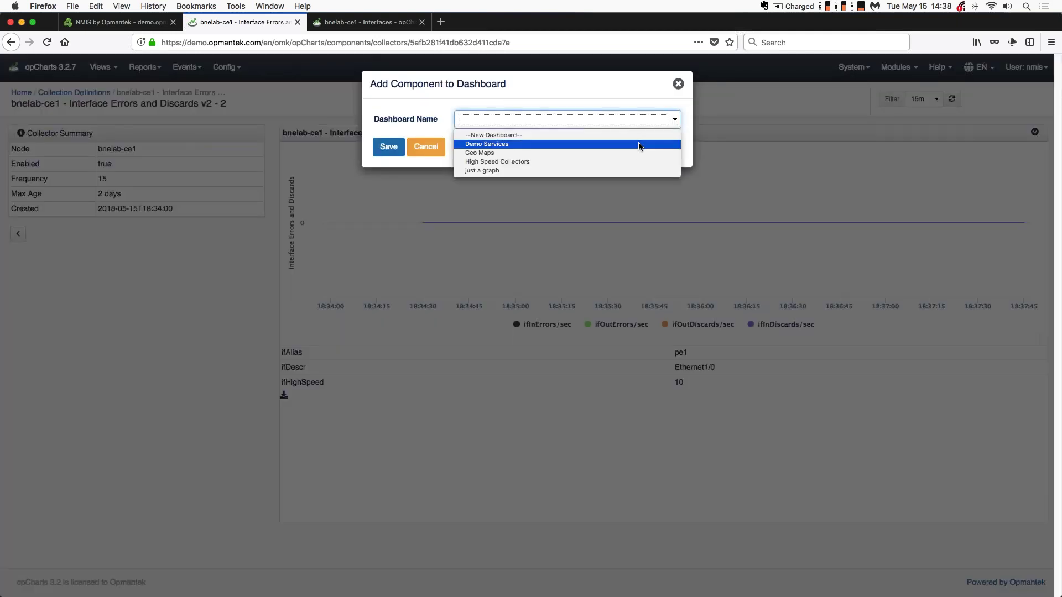
click(633, 163)
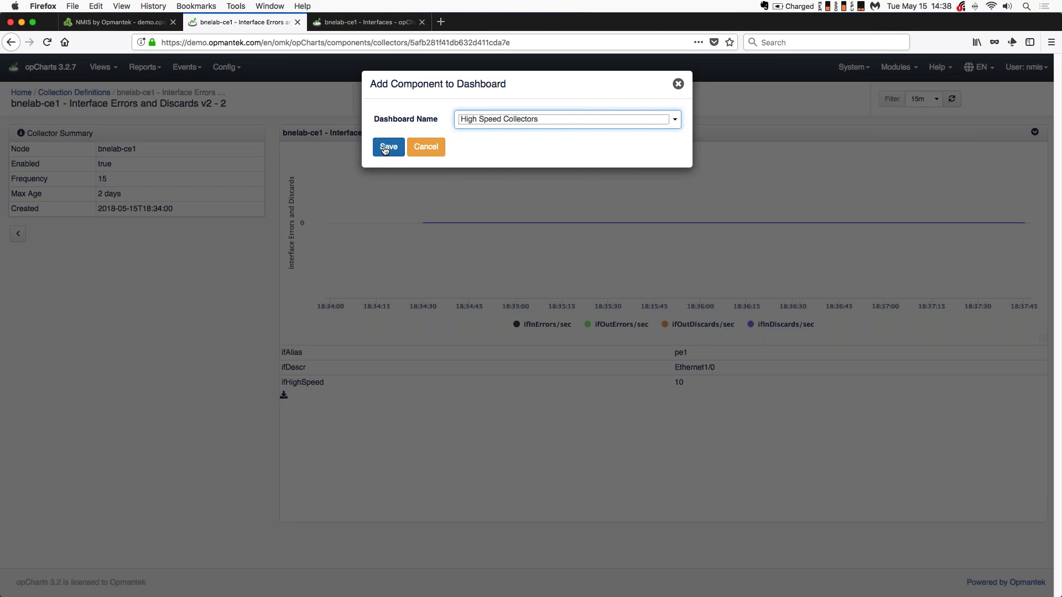
click(388, 146)
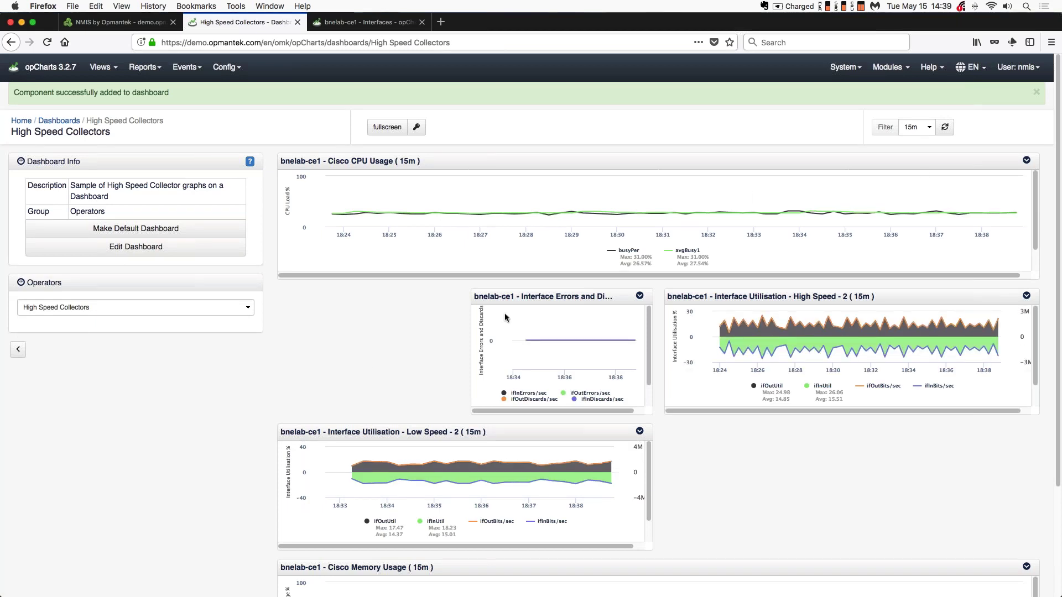
Edit the dashboard, resizing the Cisco CPU Usage and Cisco Memory Usage components to half width and placing them side by side in the first row.
click(215, 255)
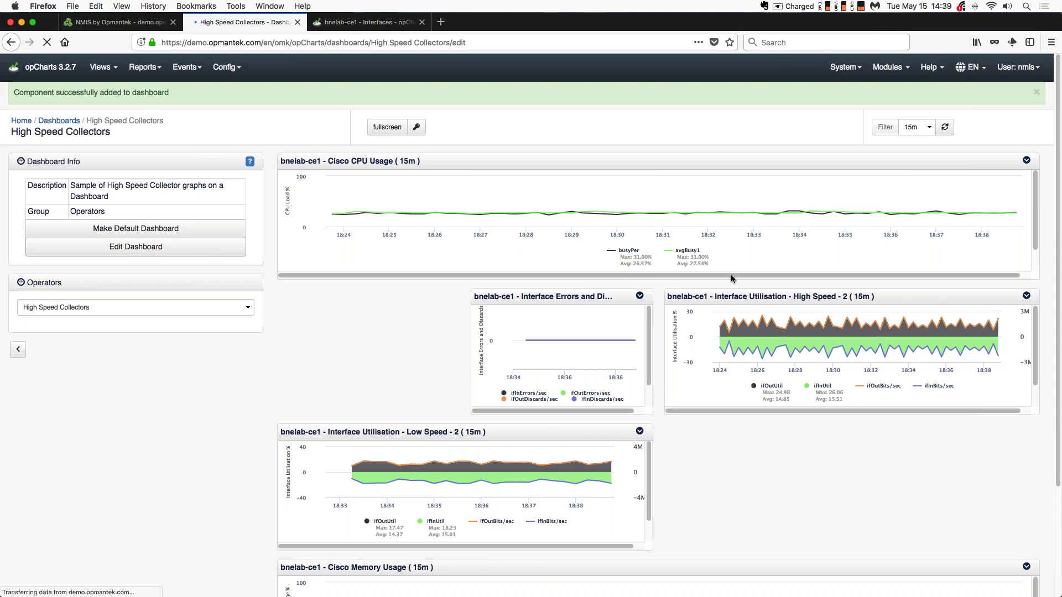
drag(1033, 246, 652, 246)
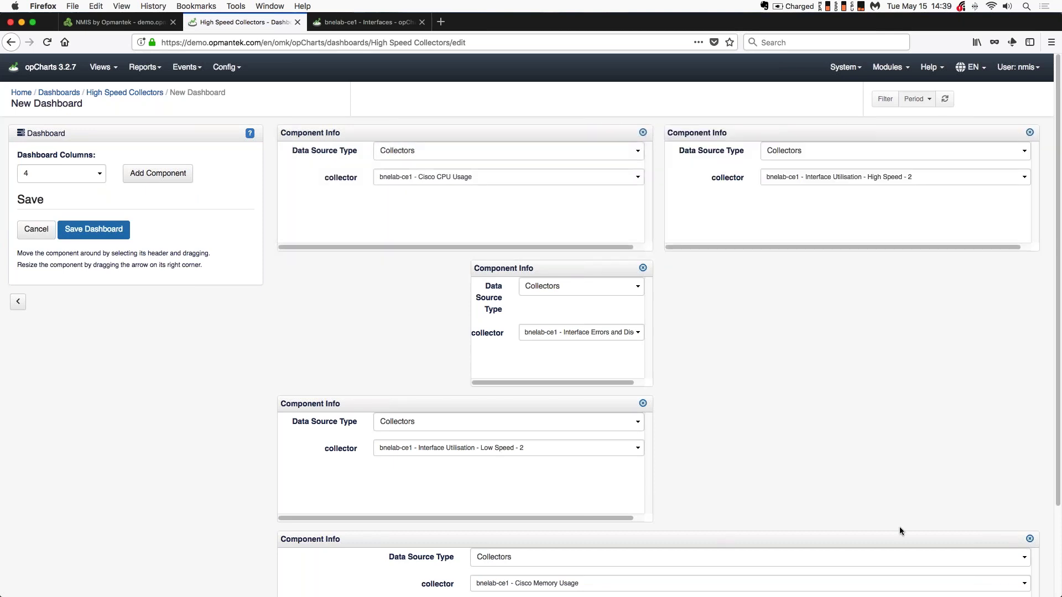
scroll(899, 526, down, 3)
drag(1030, 550, 654, 549)
drag(587, 438, 963, 124)
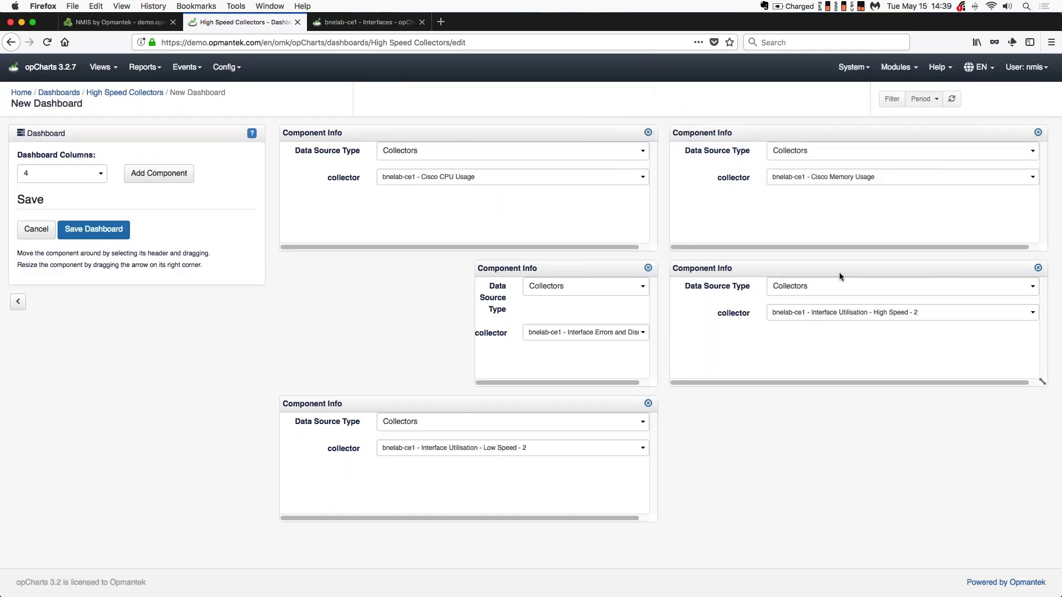
Place Interface Utilisation - Low Speed beside High Speed in the second row, and Interface Errors and Discards v2 at full width in the third.
drag(536, 403, 543, 270)
drag(566, 403, 367, 403)
drag(458, 518, 1044, 498)
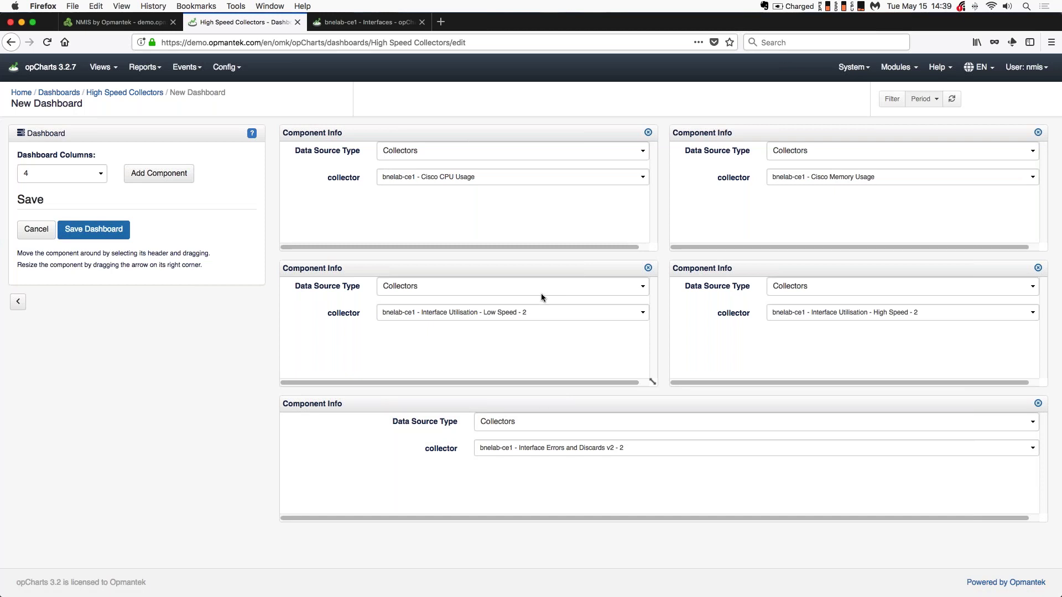
Switch to NMIS, open bne-router1's node details, and compare its CPU utilisation graph with the IP utilisation graph over time.
click(132, 23)
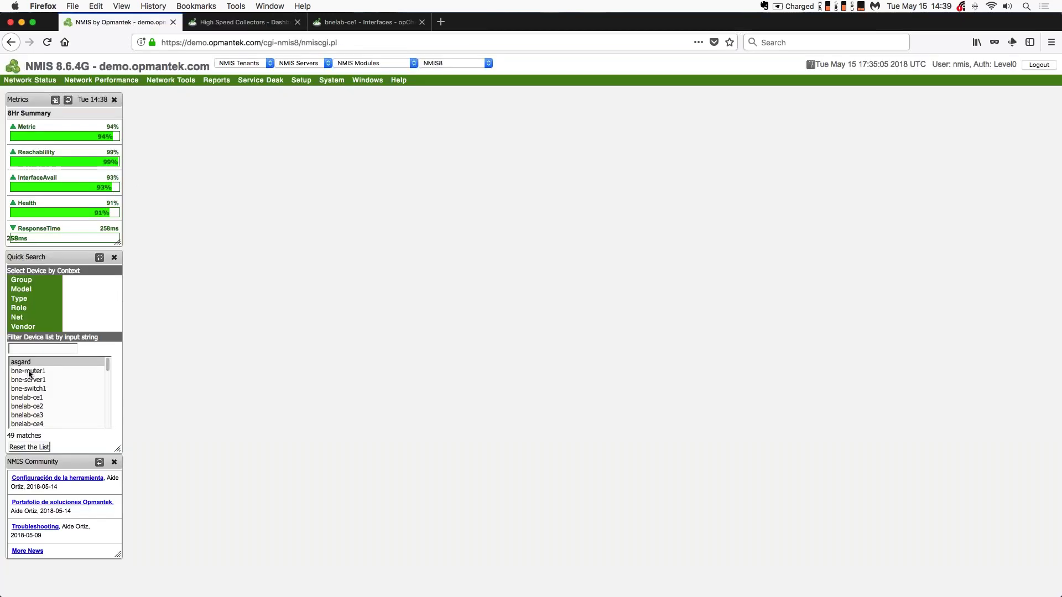
click(26, 372)
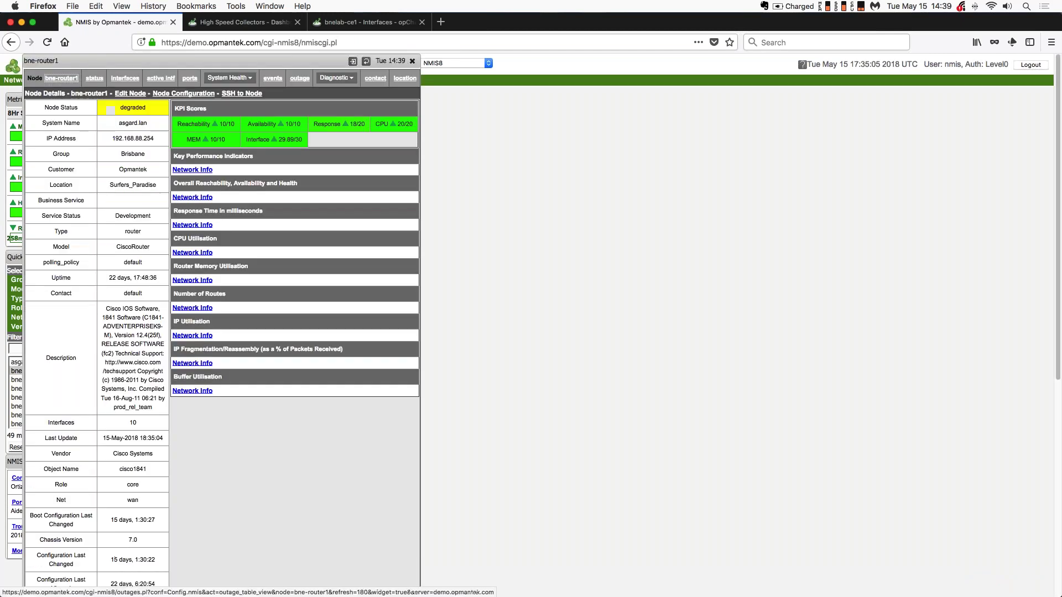
drag(299, 59, 504, 51)
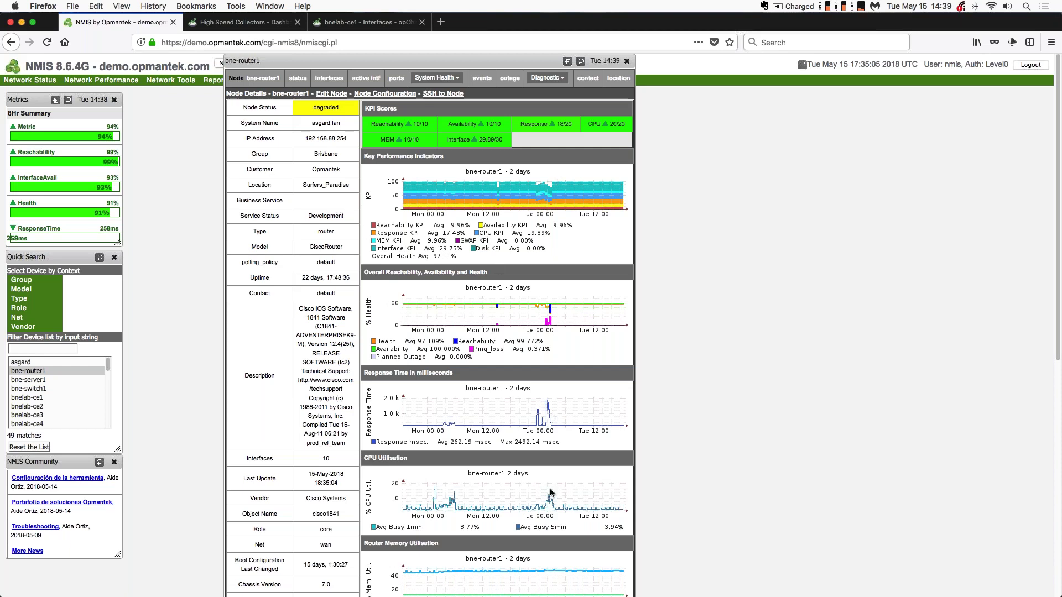
scroll(549, 489, down, 5)
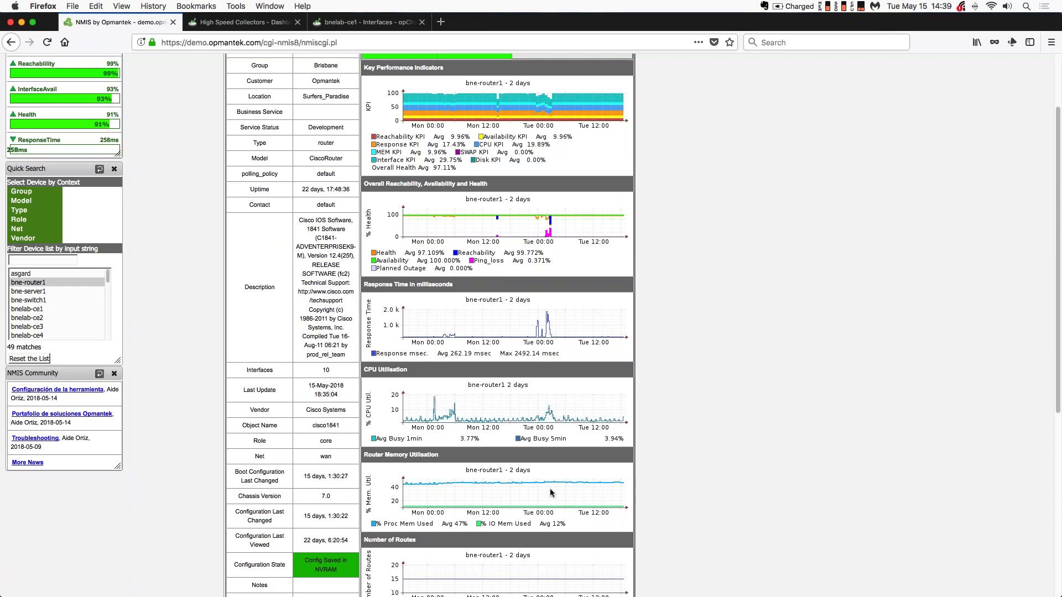
scroll(536, 485, down, 2)
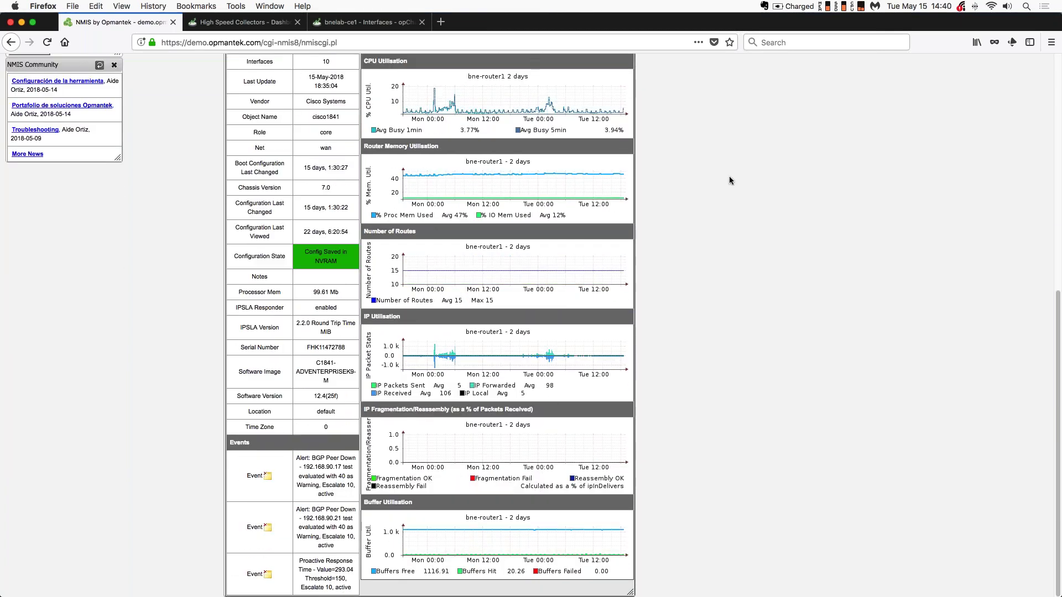
mouse_move(434, 91)
mouse_down()
mouse_move(435, 382)
mouse_move(446, 366)
mouse_move(429, 339)
mouse_up()
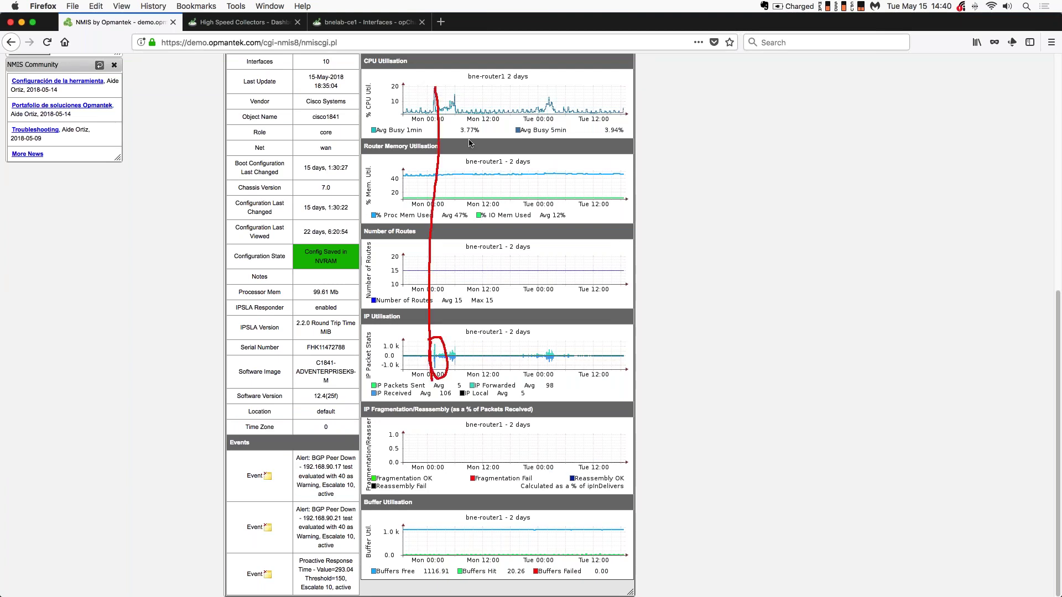
mouse_move(435, 88)
mouse_down()
mouse_move(428, 106)
mouse_move(436, 76)
mouse_up()
key(Escape)
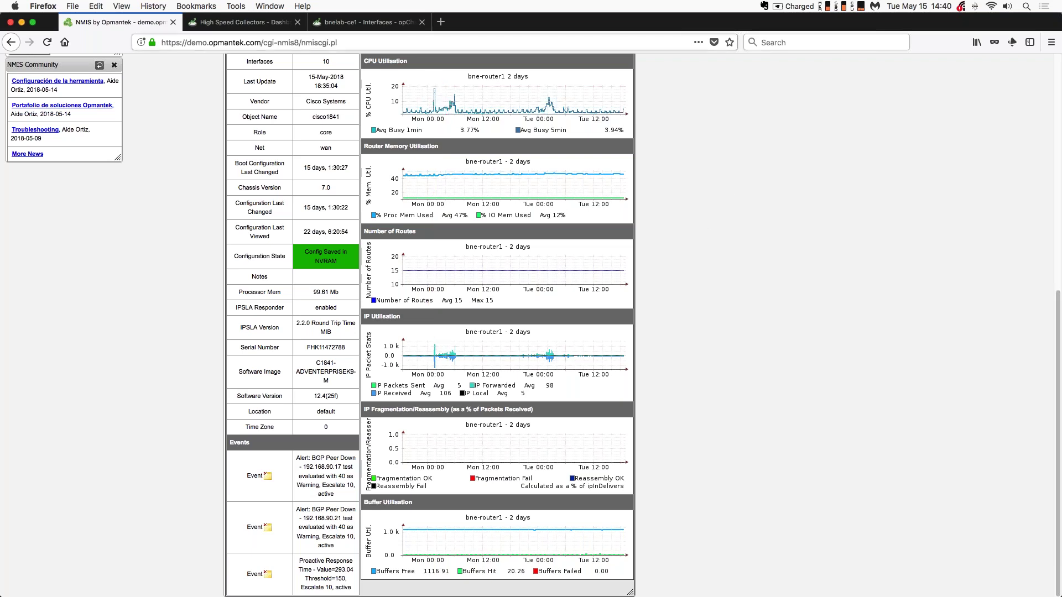
Return to the opCharts dashboard editor and save the High Speed Collectors dashboard with its new three-row layout.
click(236, 23)
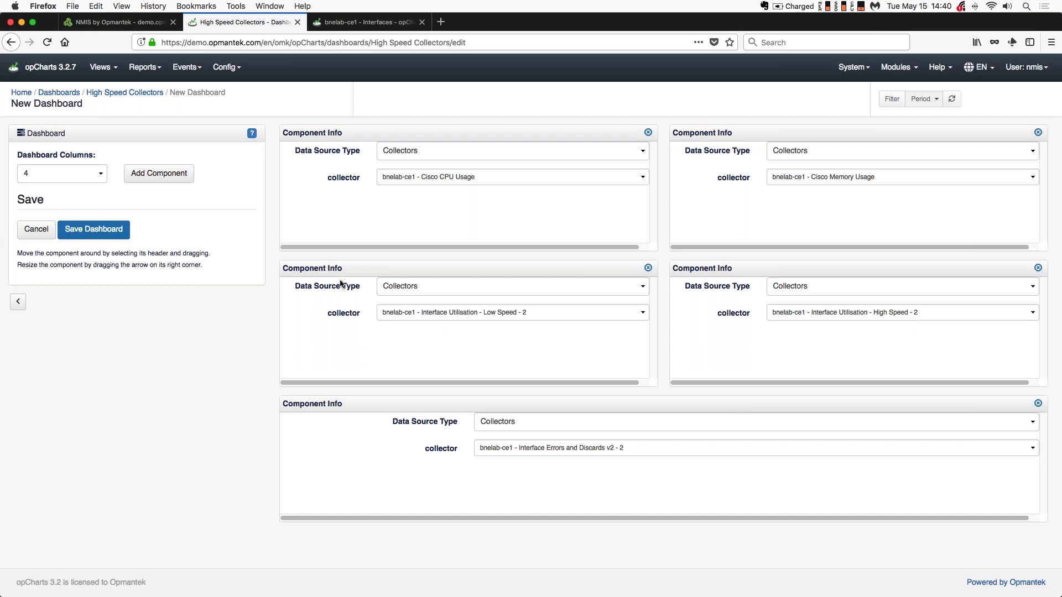
click(101, 232)
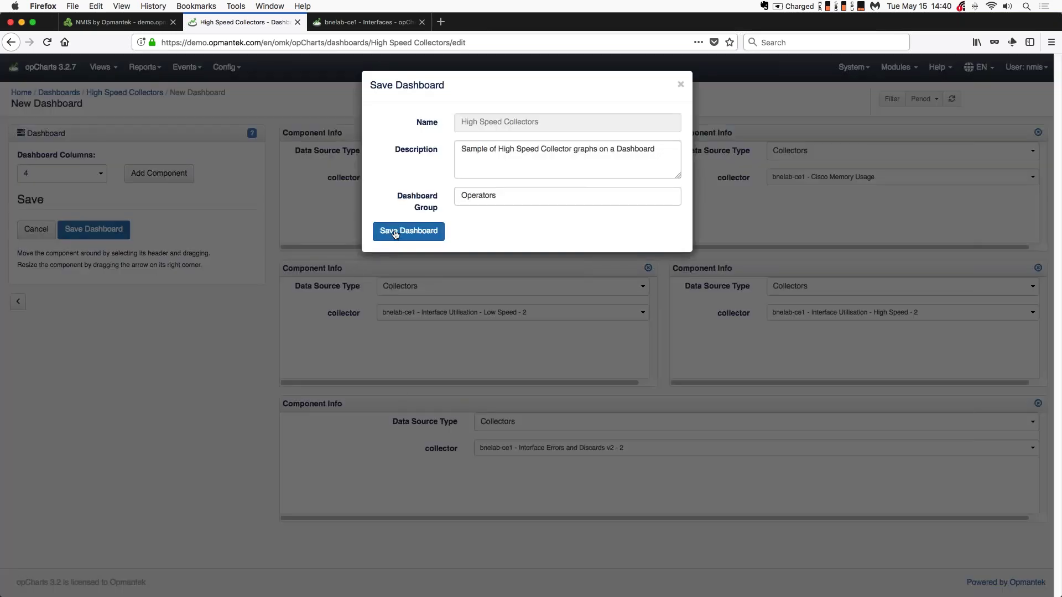
click(396, 235)
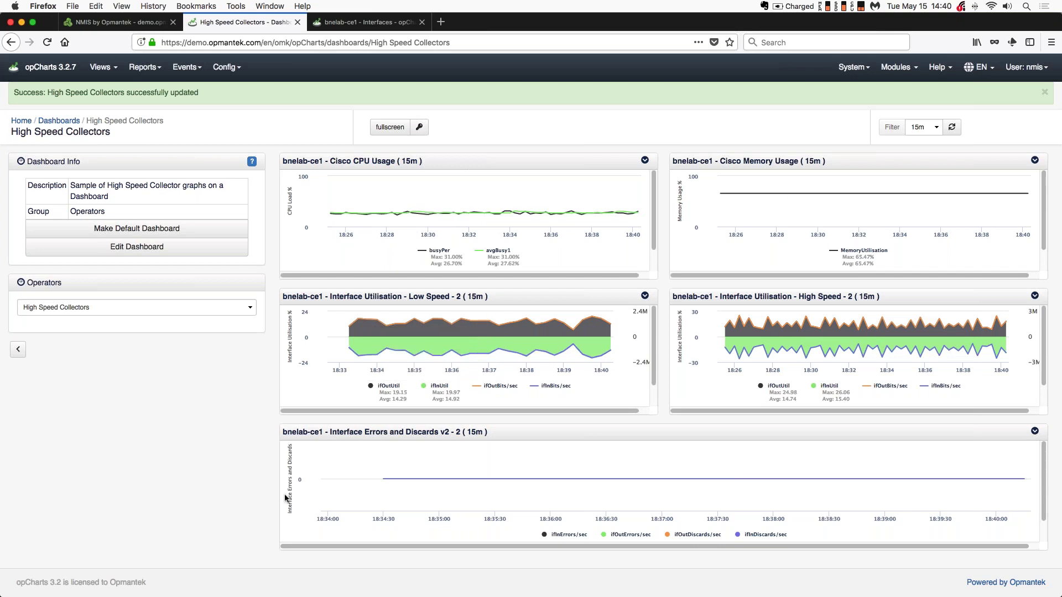
Switch to the Opmantek Variable Polling v1 slide show in PowerPoint.
mouse_move(292, 577)
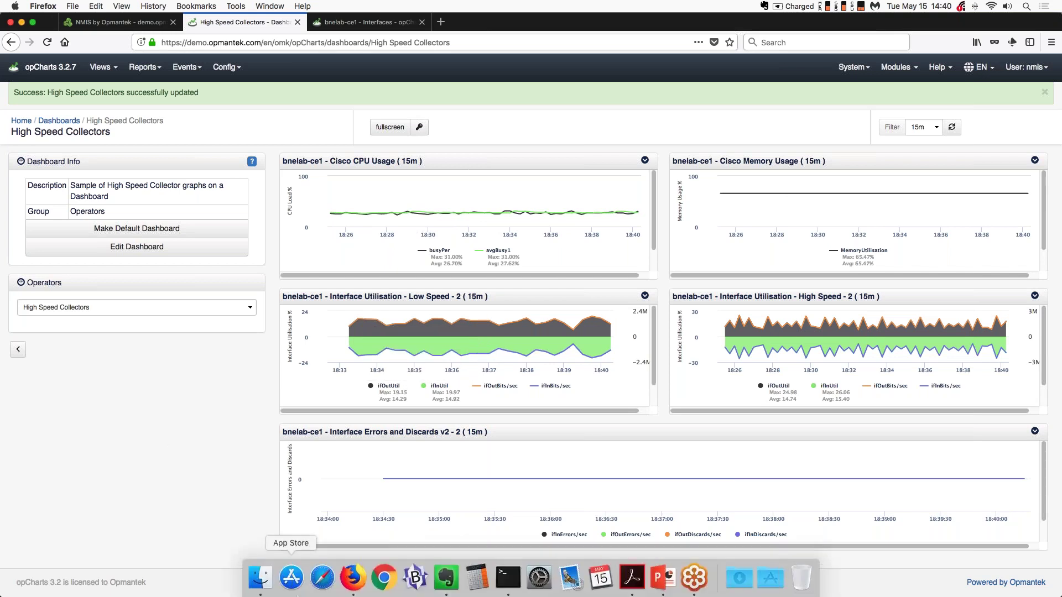
click(661, 578)
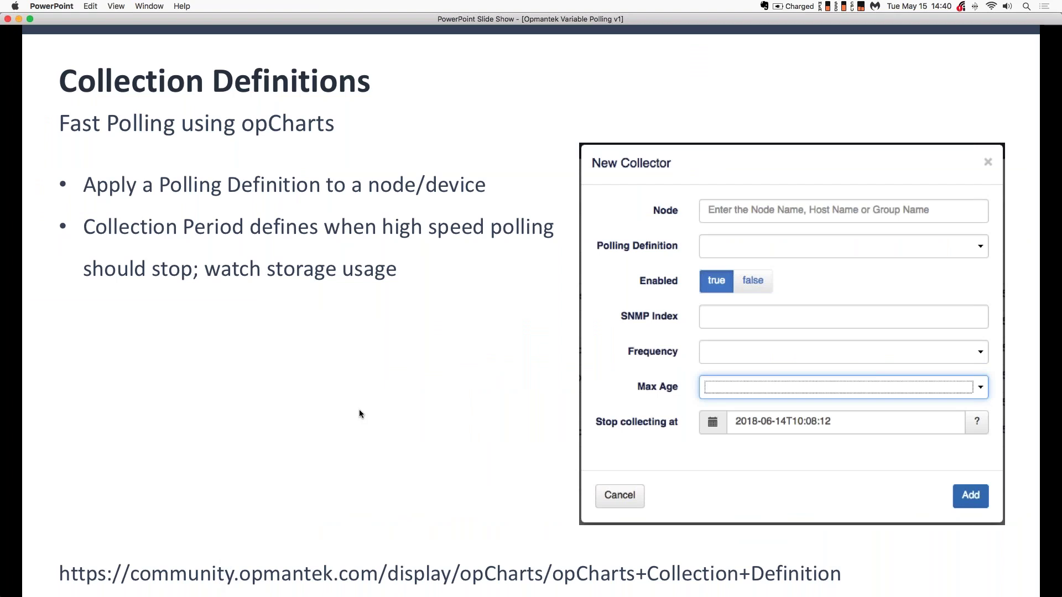